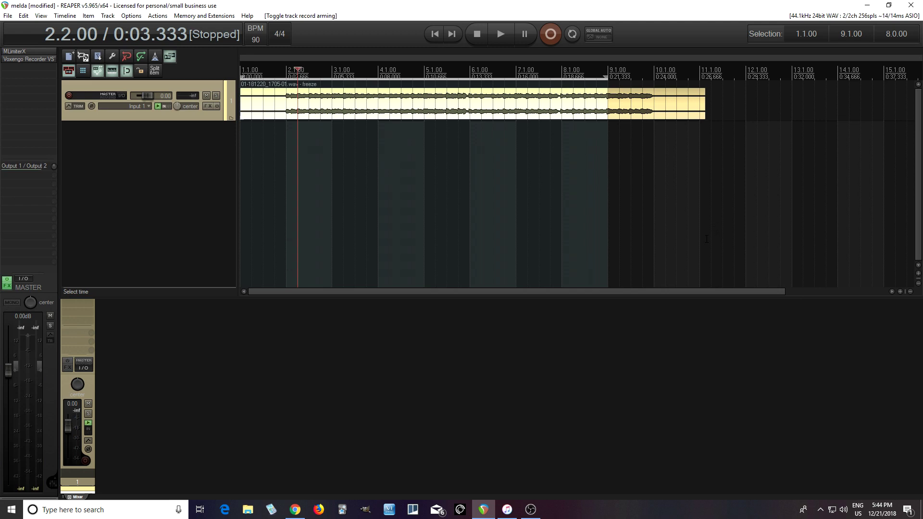
# Place the edit cursor at 1.4.00 (0:02.000) on the guitar track's timeline
pyautogui.click(280, 139)
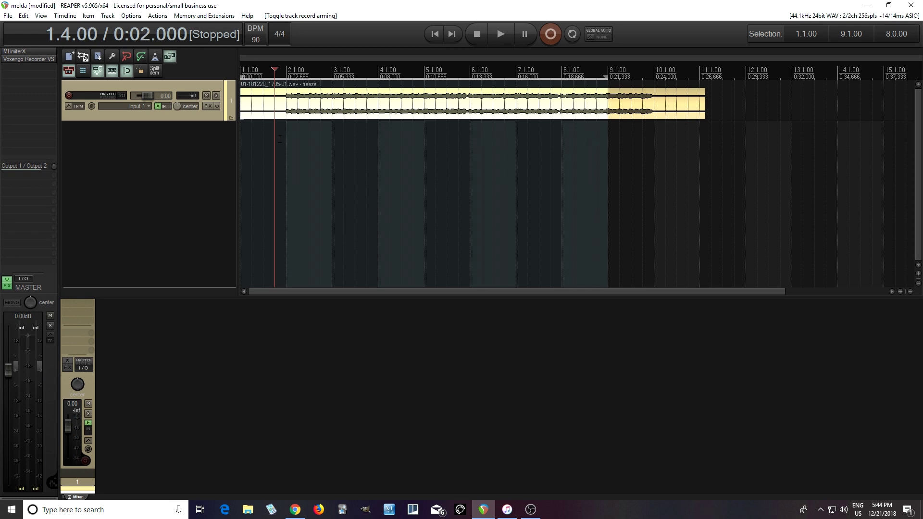
pyautogui.click(495, 41)
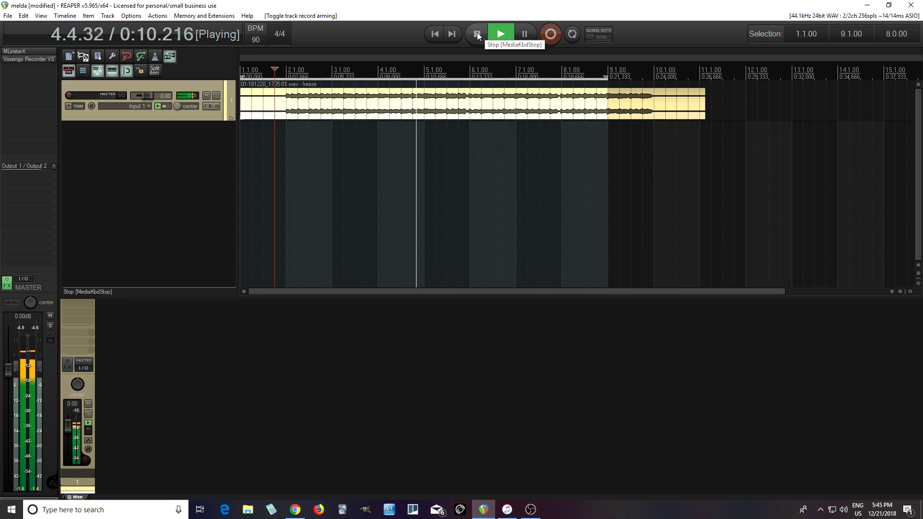
pyautogui.click(477, 33)
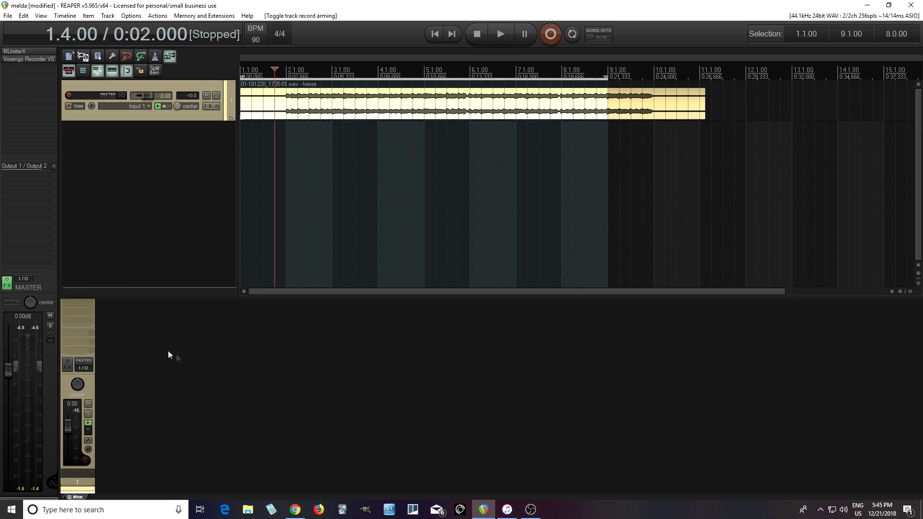
# Insert MTurboReverbMB on the guitar track from Quick FX > Reverb
pyautogui.rightClick(83, 308)
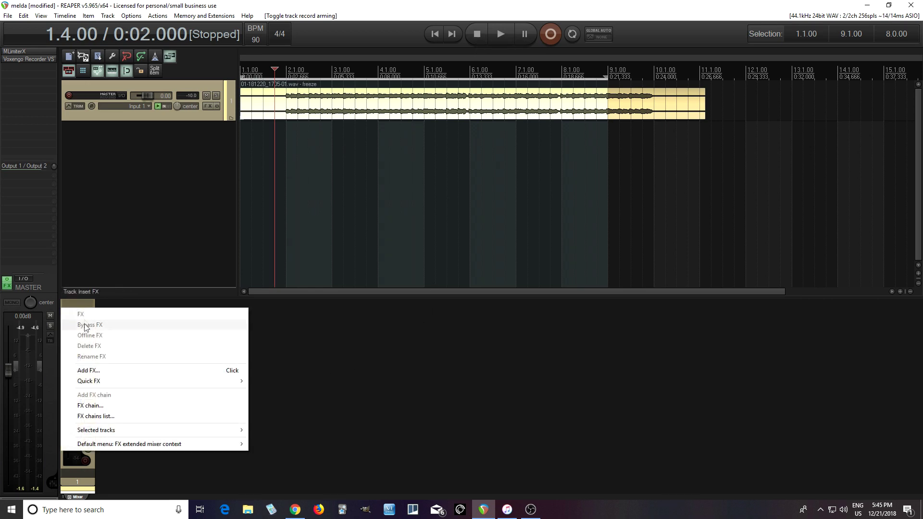
pyautogui.moveTo(88, 384)
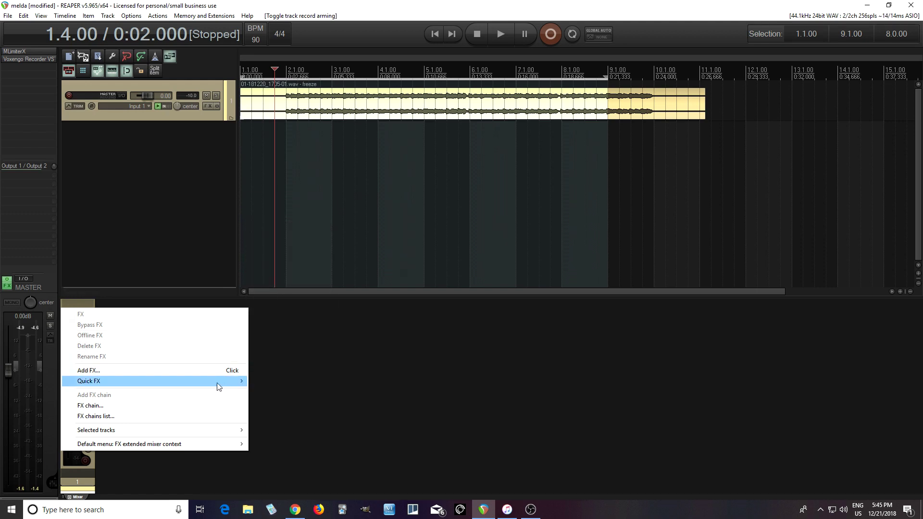
pyautogui.moveTo(282, 310)
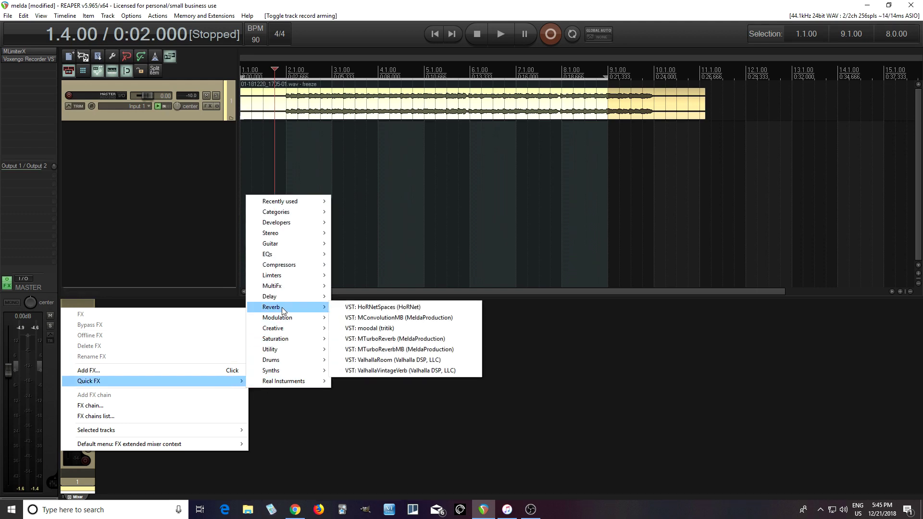
pyautogui.click(415, 351)
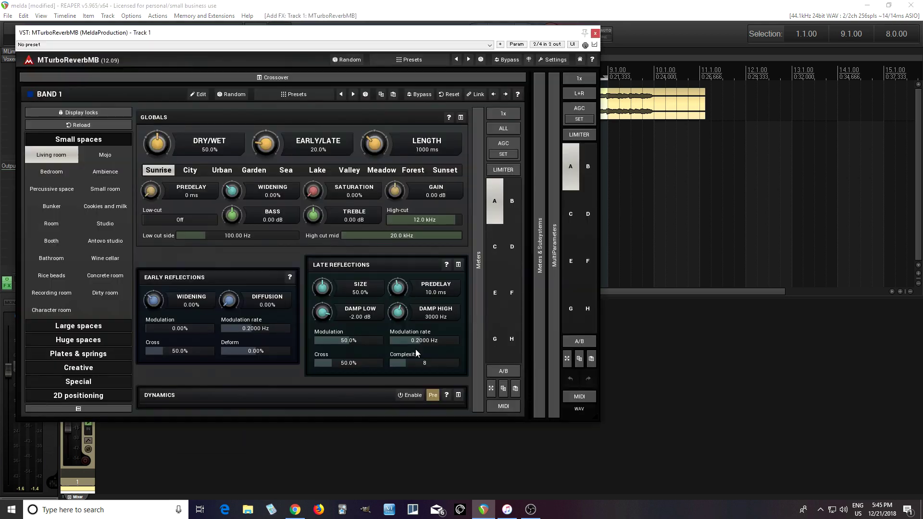
# Expand the reverb's Crossover spectrum display and reposition the plugin window
pyautogui.moveTo(319, 32); pyautogui.dragTo(410, 67)
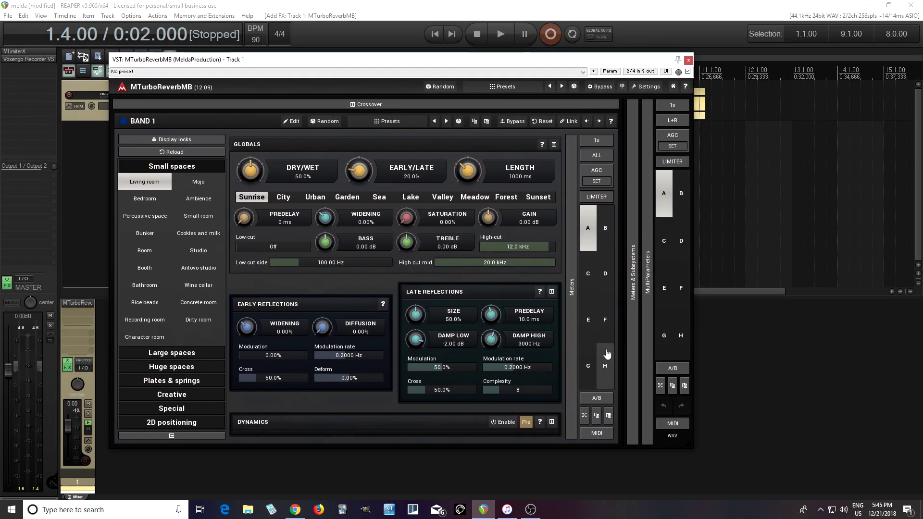
pyautogui.click(432, 104)
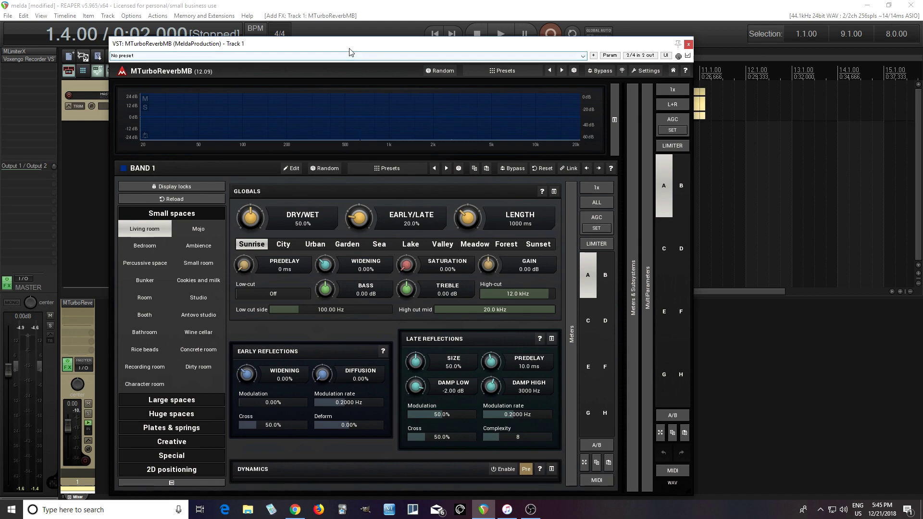
pyautogui.moveTo(350, 50); pyautogui.dragTo(332, 42)
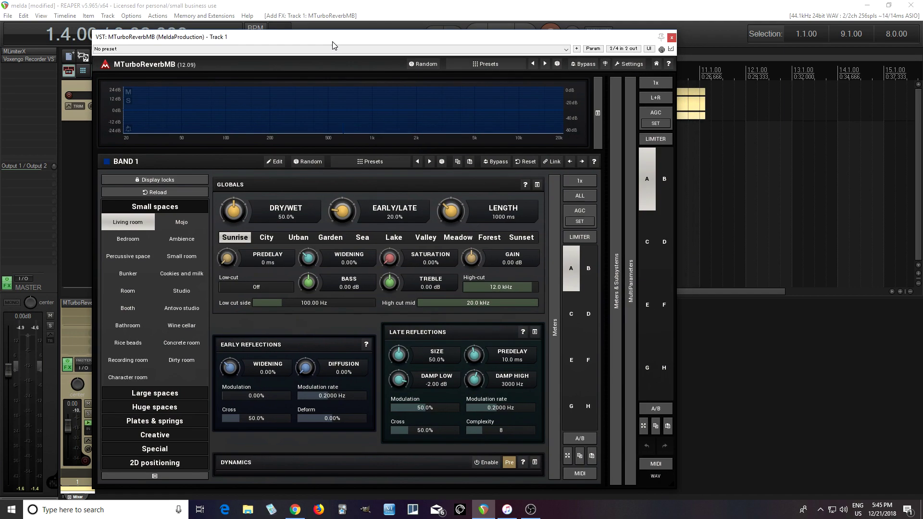
# Split the reverb into two default bands with the split near 520 Hz
pyautogui.rightClick(318, 123)
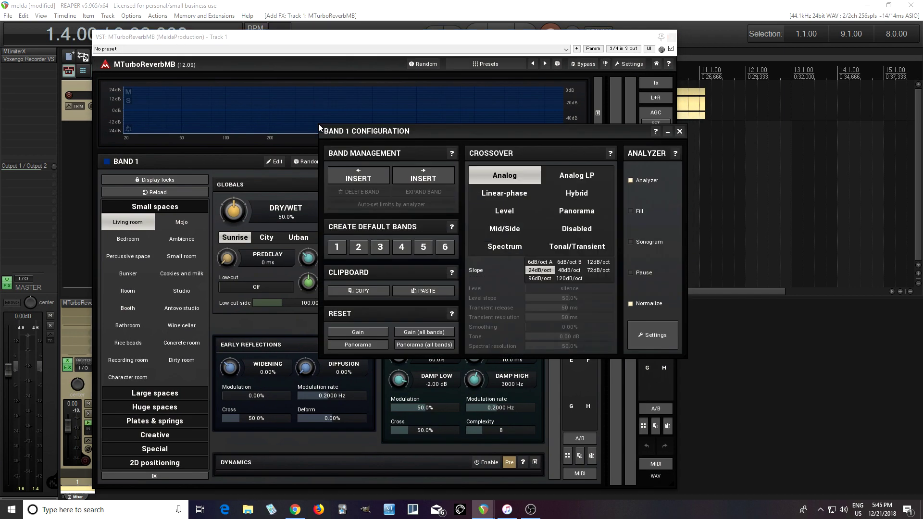
pyautogui.click(358, 247)
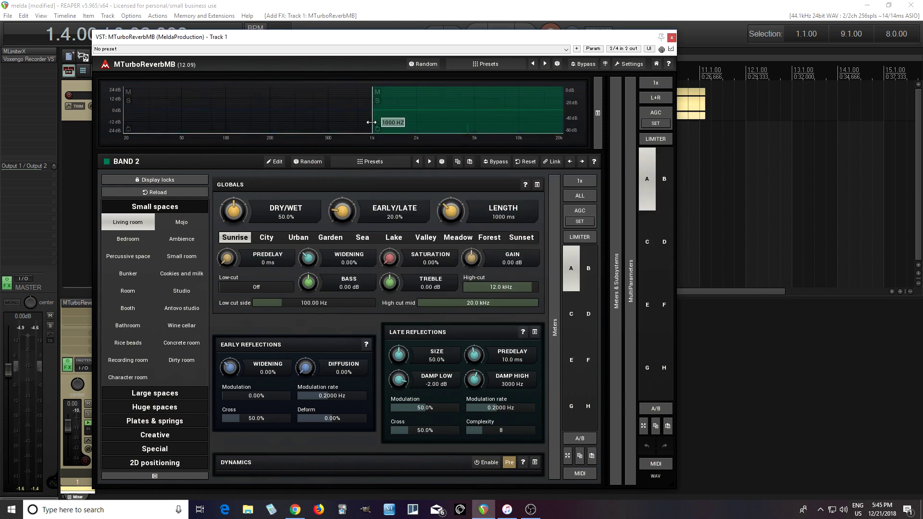
pyautogui.moveTo(371, 122); pyautogui.dragTo(336, 122)
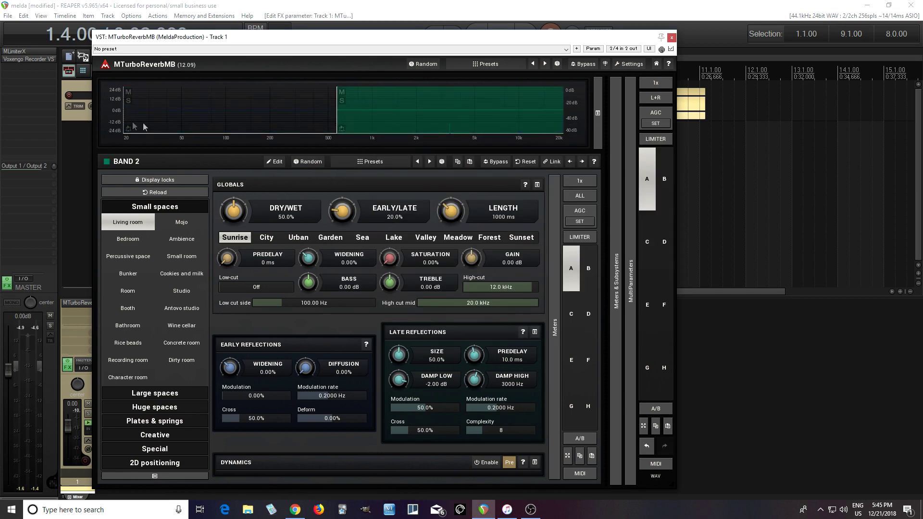
# Set band 2's crossover mode to Level, then select band 1 for editing
pyautogui.click(384, 123)
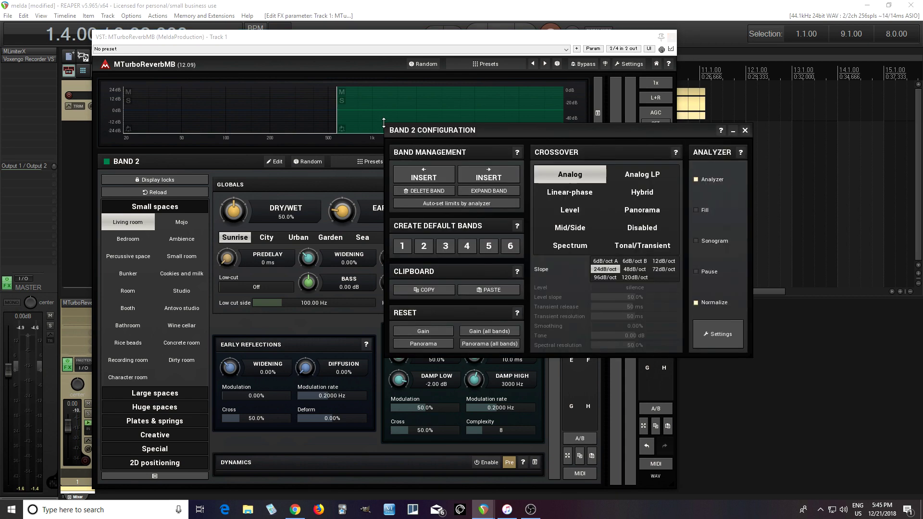
pyautogui.click(566, 218)
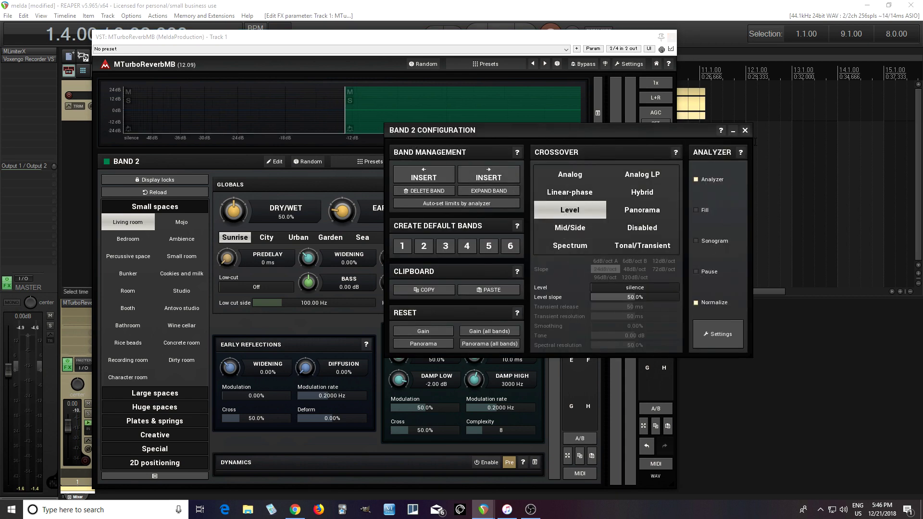
pyautogui.click(744, 130)
pyautogui.click(165, 125)
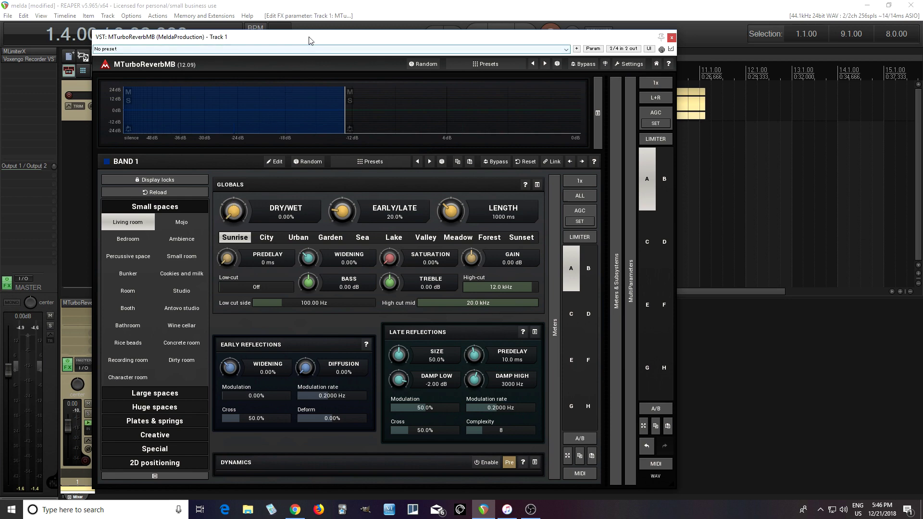
pyautogui.moveTo(308, 38); pyautogui.dragTo(329, 140)
# Audition the two-band reverb from 1.4.00 and stop playback
pyautogui.click(501, 34)
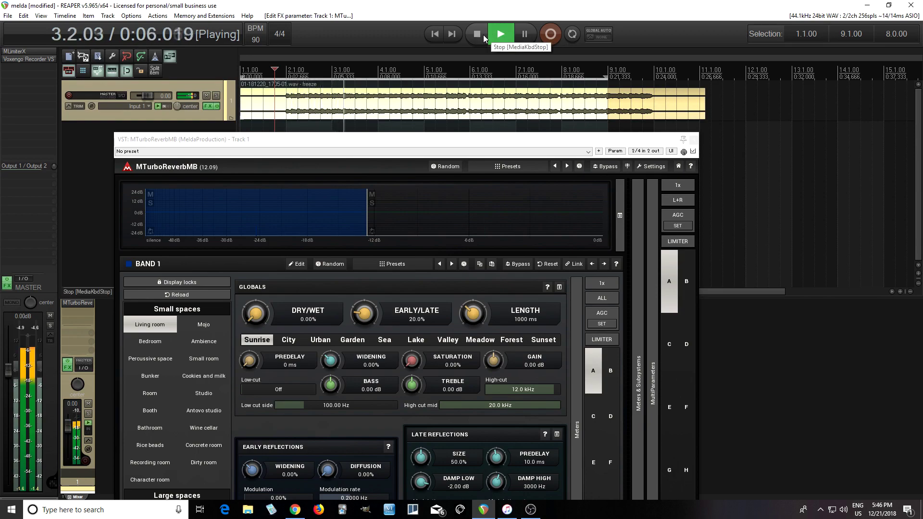
pyautogui.click(483, 34)
pyautogui.moveTo(436, 143); pyautogui.dragTo(493, 48)
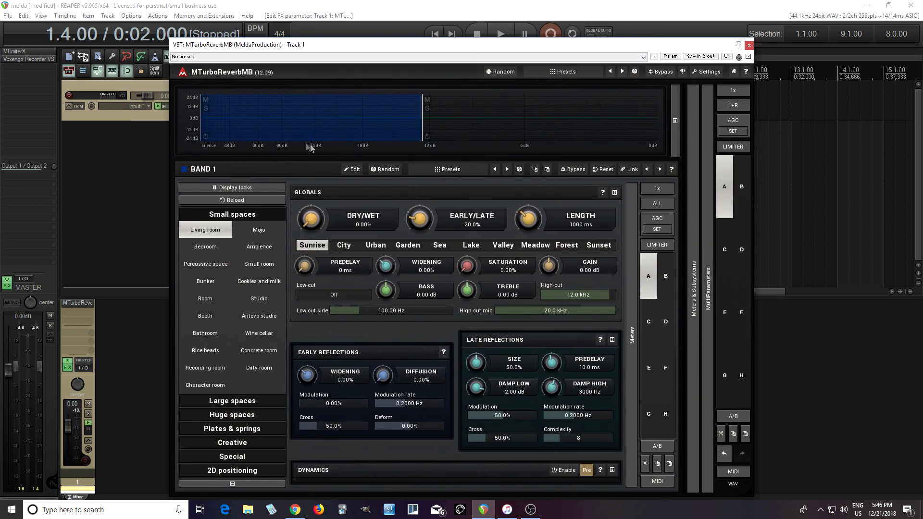
# Load the Huge spaces Cave reverb on band 2, late modulation 30.4% at 0.8893 Hz
pyautogui.click(474, 135)
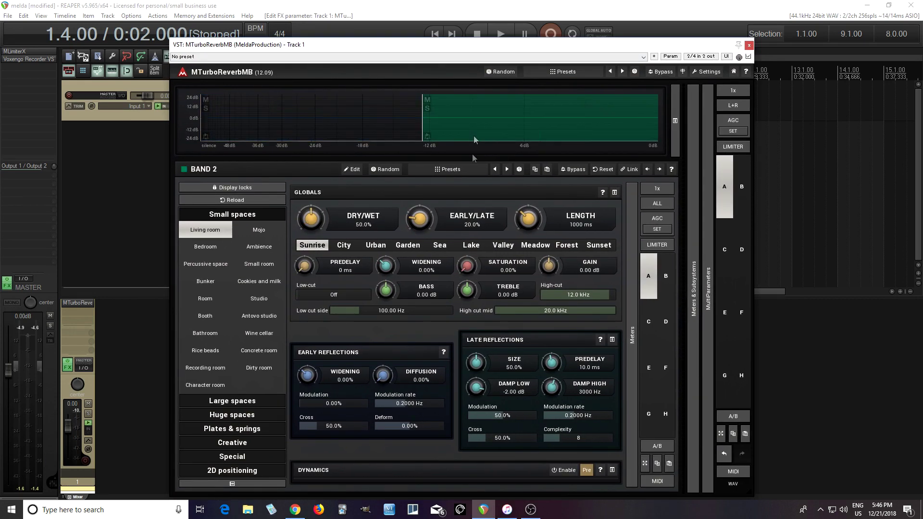
pyautogui.click(254, 414)
pyautogui.click(275, 296)
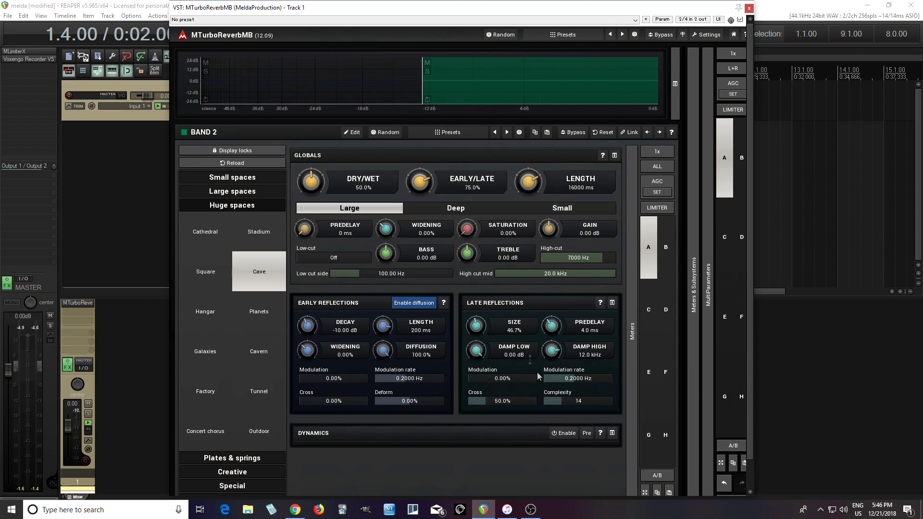
pyautogui.moveTo(479, 381); pyautogui.dragTo(479, 374)
pyautogui.moveTo(578, 378); pyautogui.dragTo(578, 376)
# Audition the Cave reverb setting with the plugin window closed
pyautogui.click(749, 8)
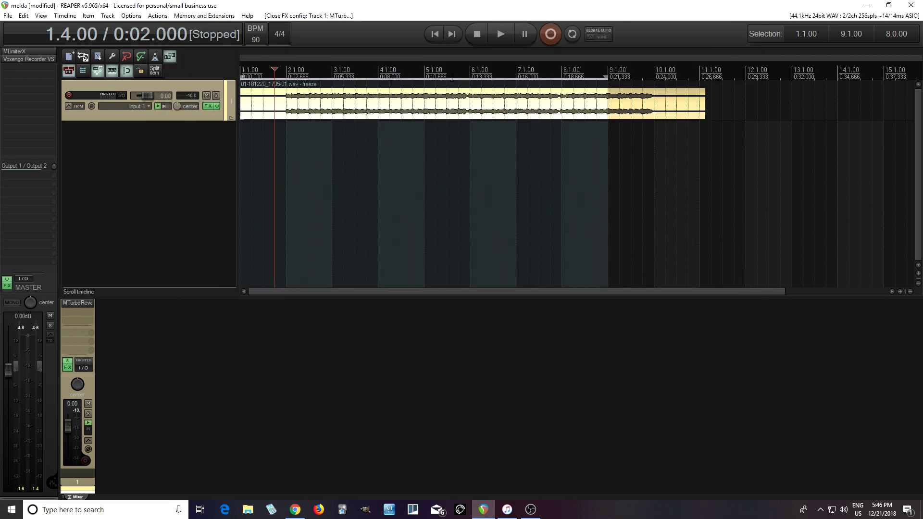
pyautogui.click(494, 42)
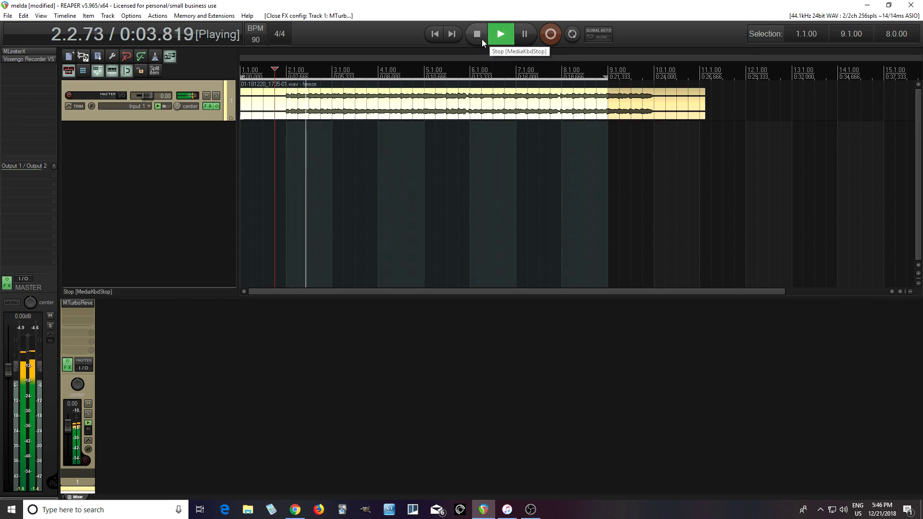
pyautogui.click(480, 40)
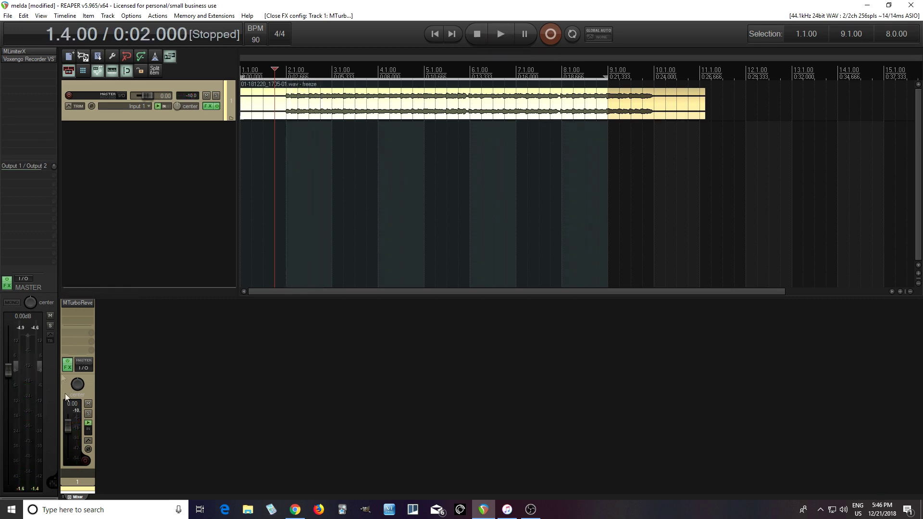
# Raise band 1's crossover level from silence to 0.00 dB in MTurboReverbMB
pyautogui.click(79, 304)
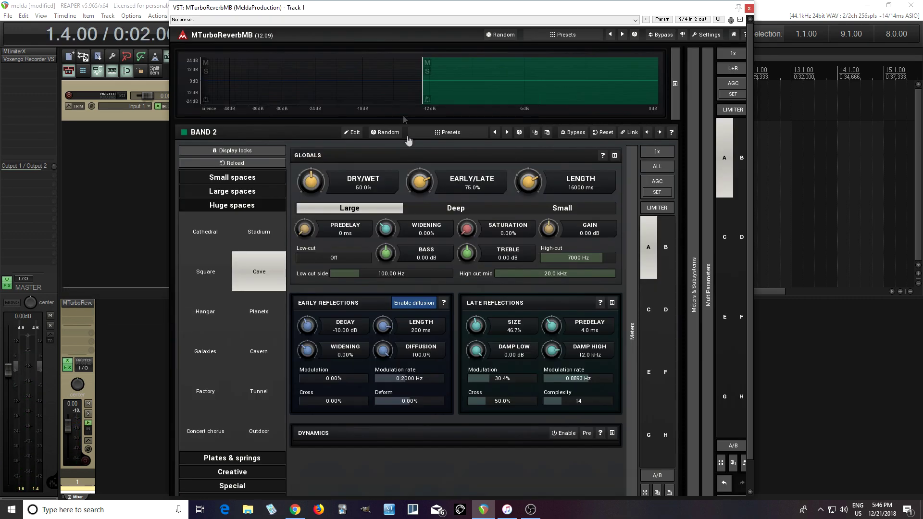
pyautogui.rightClick(385, 93)
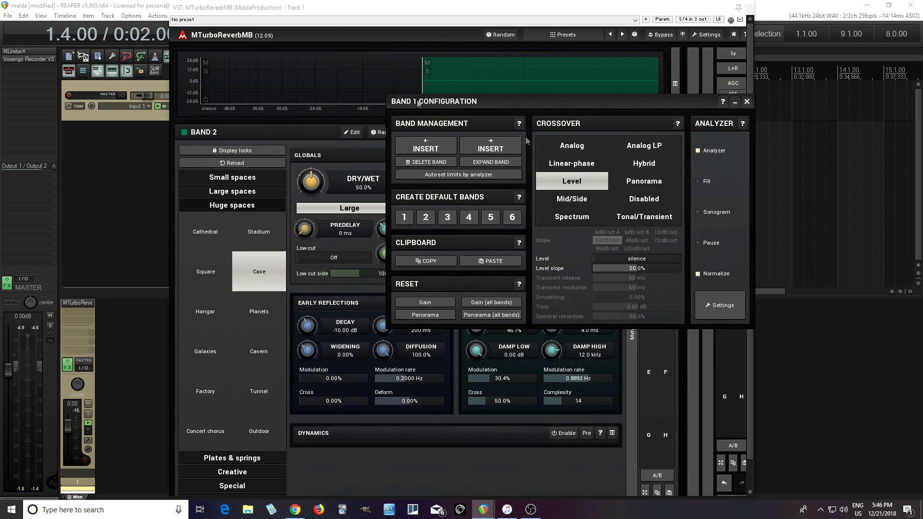
pyautogui.moveTo(607, 259); pyautogui.dragTo(681, 259)
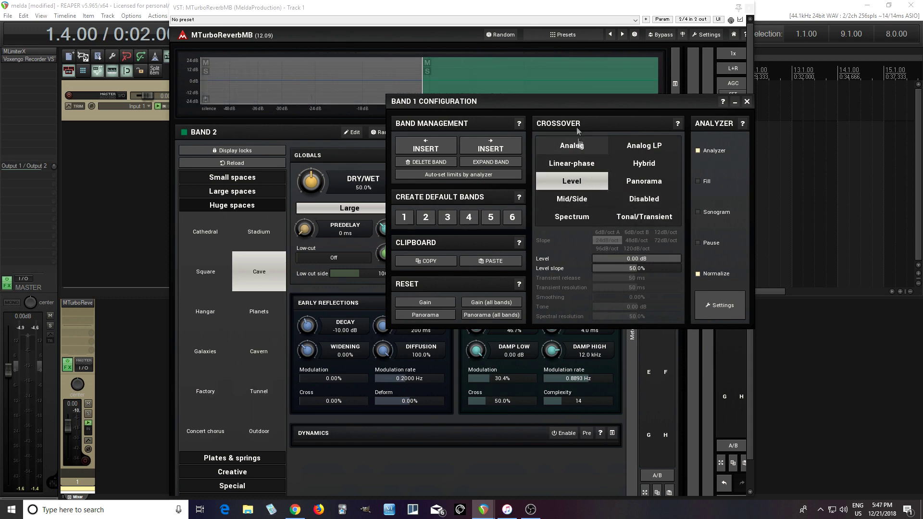
pyautogui.click(747, 101)
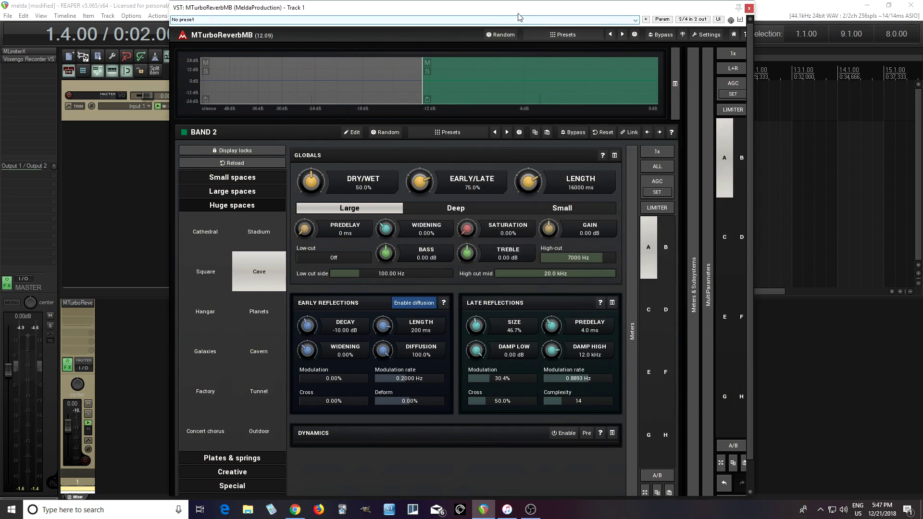
# During playback, drop band 2's late-reflection modulation to 25.2%, then stop the transport
pyautogui.moveTo(518, 12); pyautogui.dragTo(515, 74)
pyautogui.click(505, 34)
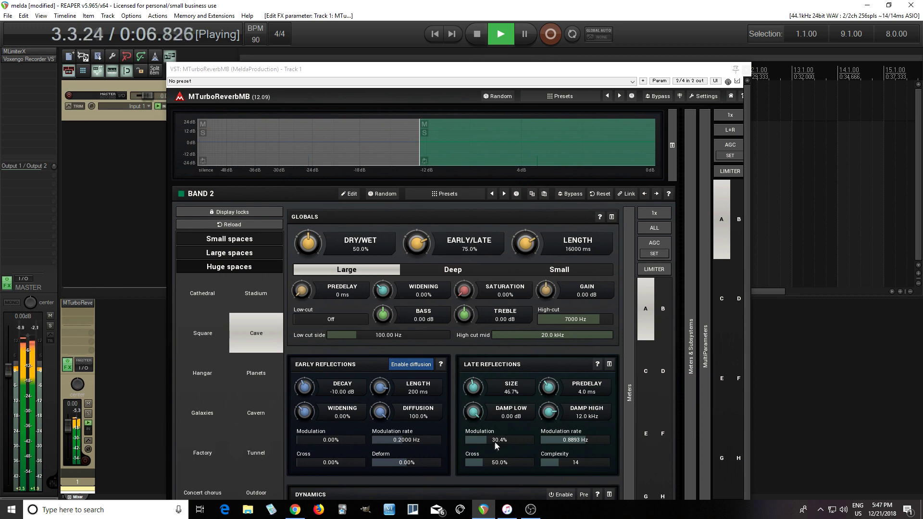
pyautogui.moveTo(495, 442); pyautogui.dragTo(486, 443)
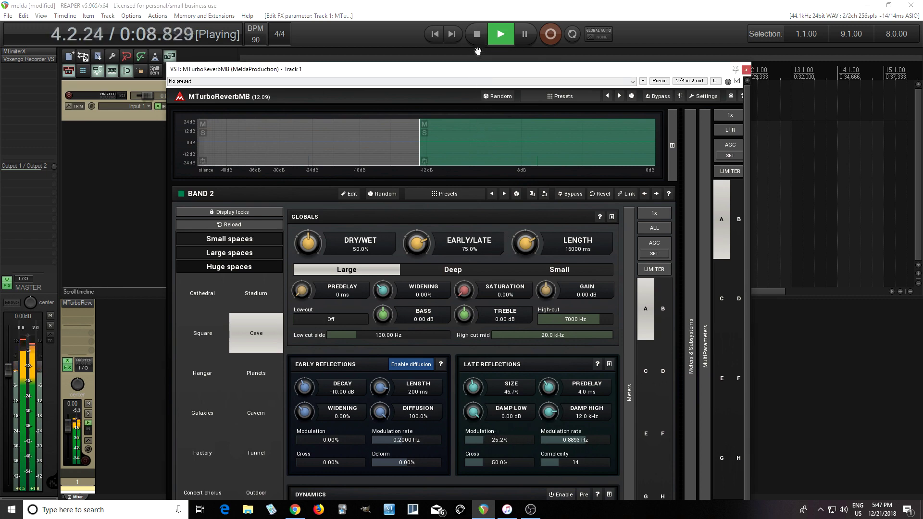
pyautogui.click(477, 34)
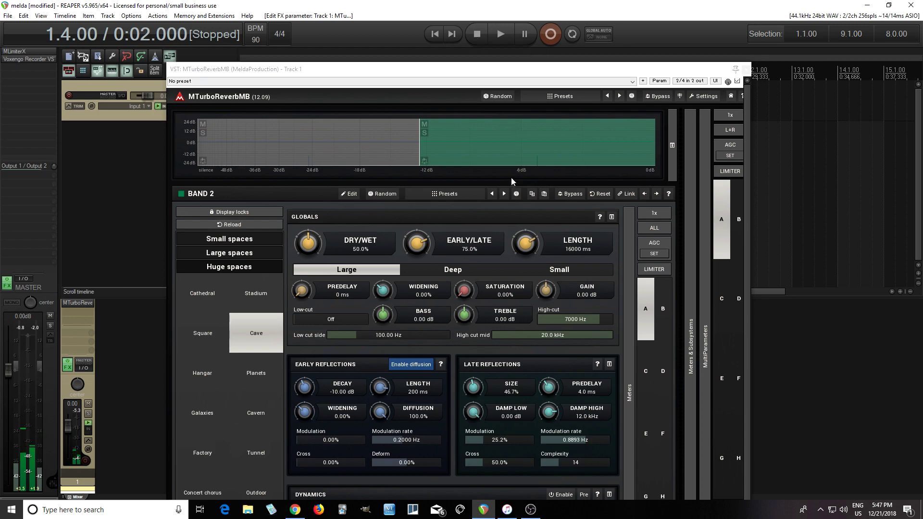
pyautogui.moveTo(452, 72); pyautogui.dragTo(504, 15)
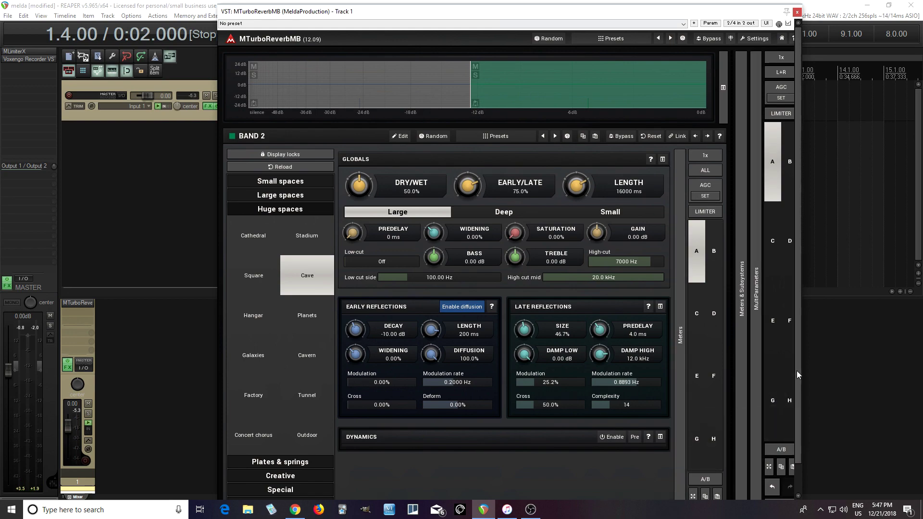
# Expand the Meters & Subsystems panel to reveal the reverb's utilities
pyautogui.moveTo(797, 370); pyautogui.dragTo(798, 411)
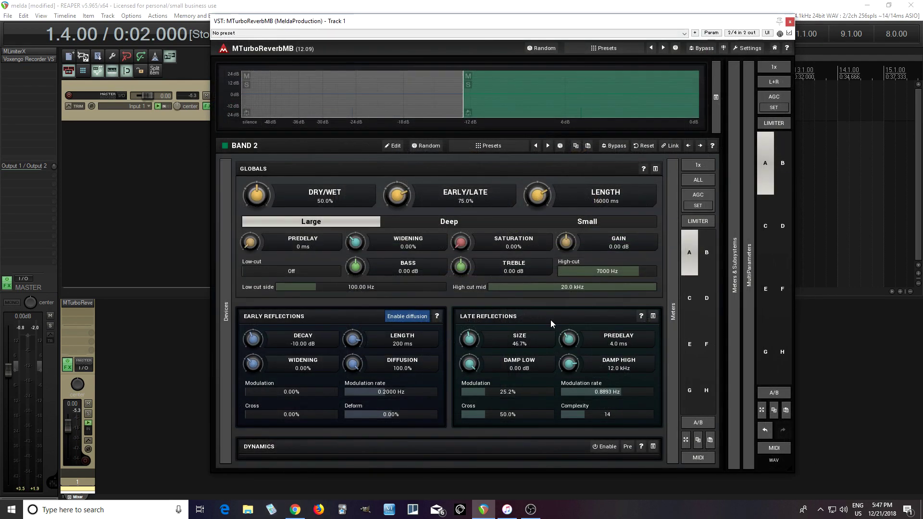
pyautogui.click(736, 311)
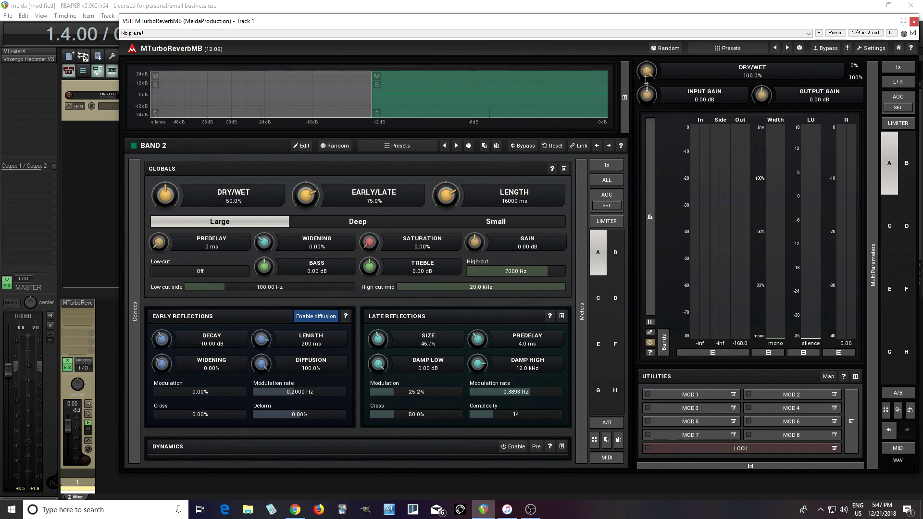
pyautogui.moveTo(633, 24); pyautogui.dragTo(625, 26)
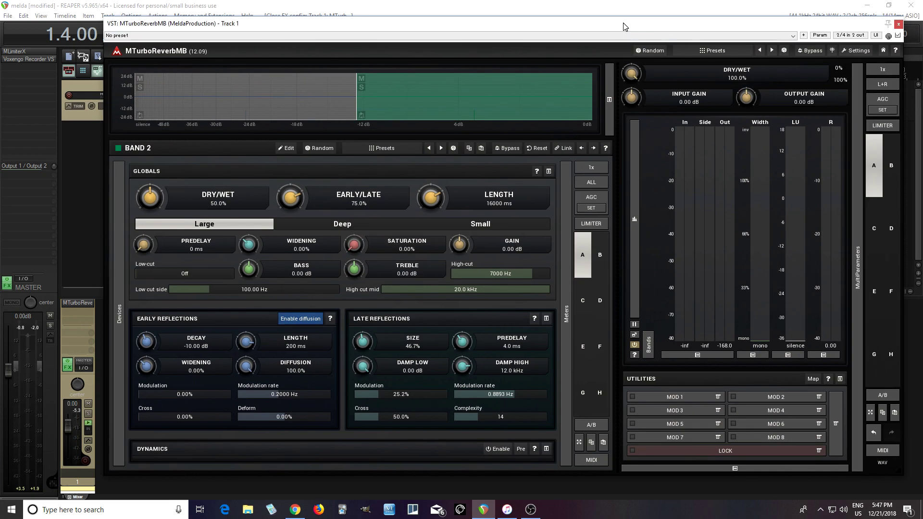
# Assign Level crossover value as the target parameter of Modulator 1
pyautogui.click(669, 401)
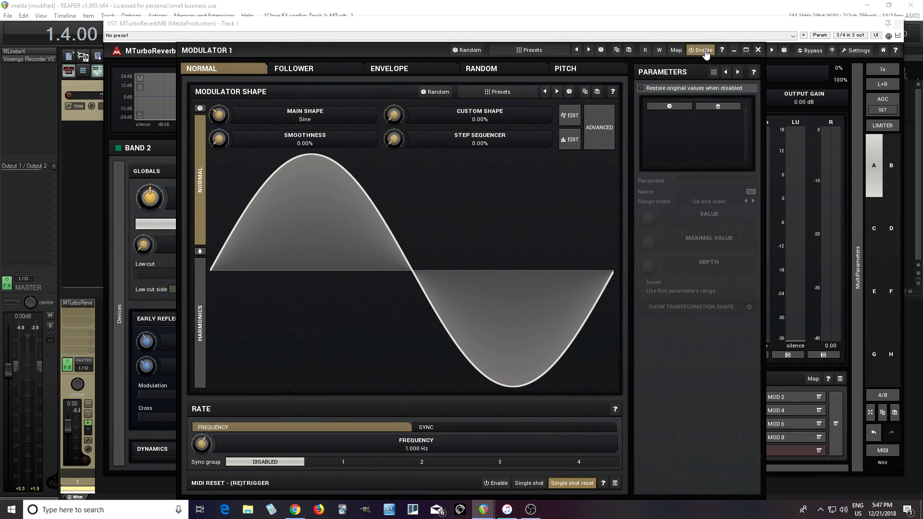
pyautogui.click(673, 106)
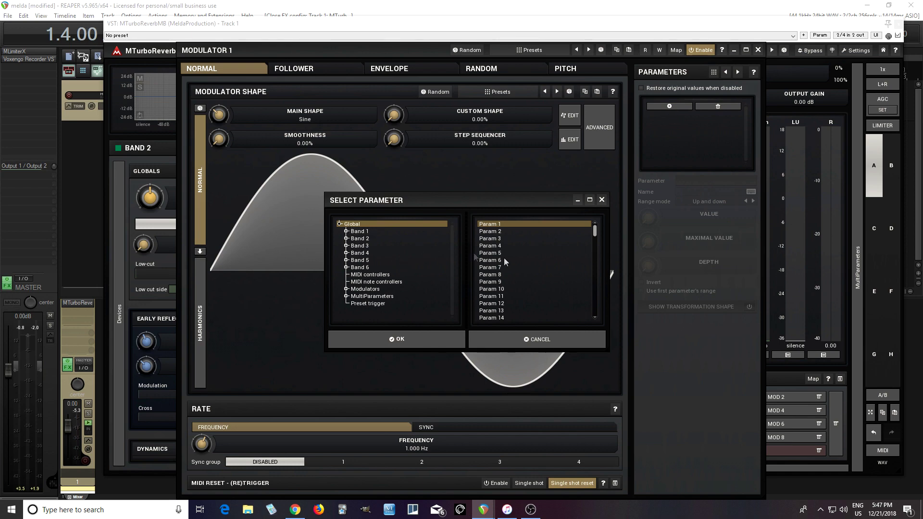
pyautogui.moveTo(595, 231); pyautogui.dragTo(596, 283)
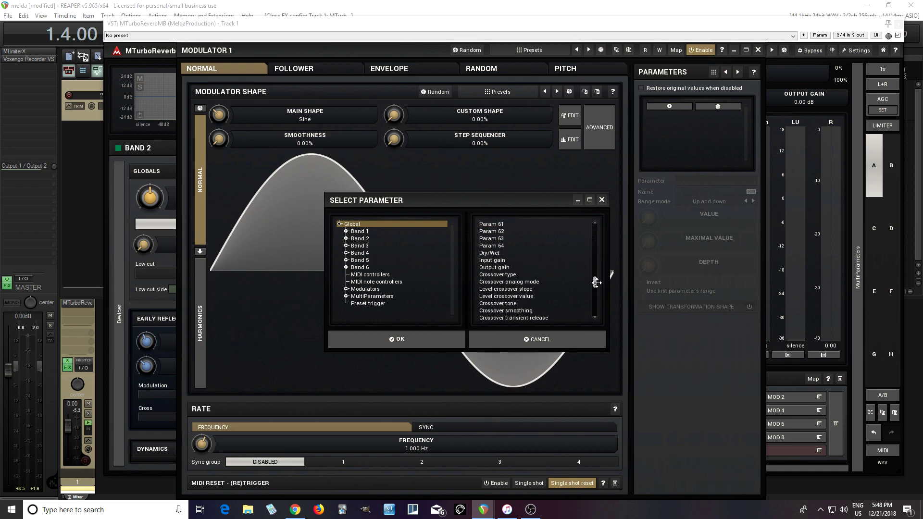
pyautogui.click(524, 295)
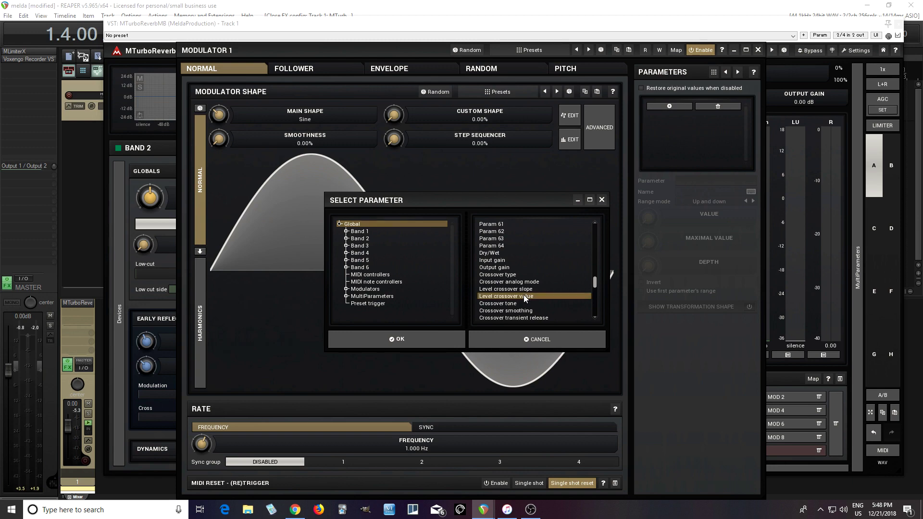
pyautogui.click(422, 339)
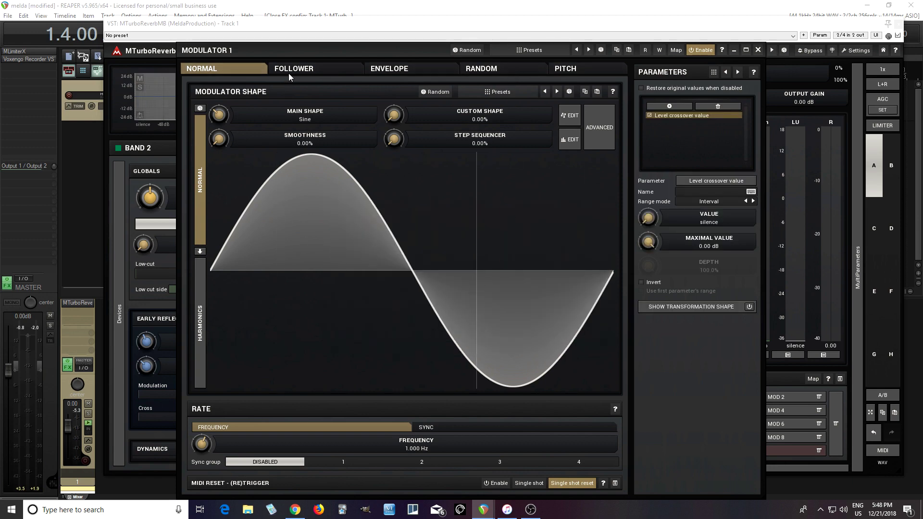
# Tempo-sync Modulator 1's rate with a sync length of 2 and close its editor
pyautogui.moveTo(272, 56); pyautogui.dragTo(299, 152)
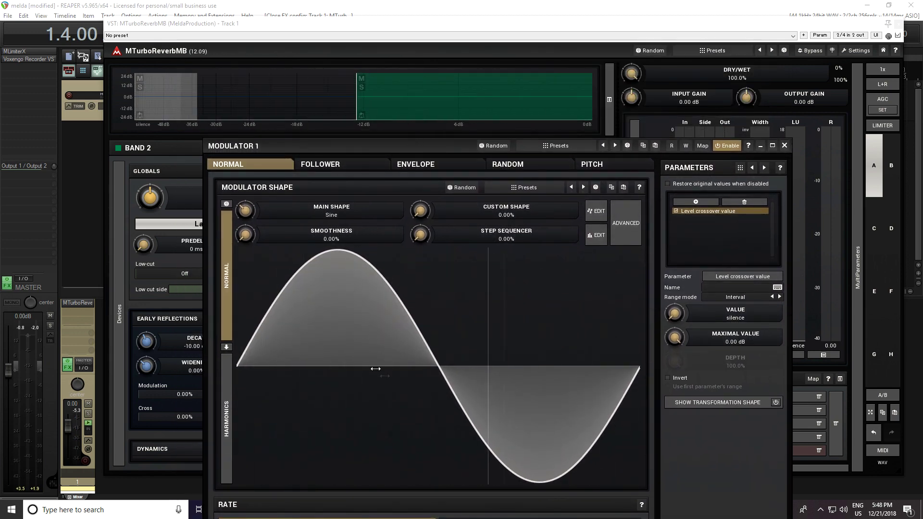
pyautogui.moveTo(434, 148); pyautogui.dragTo(451, 49)
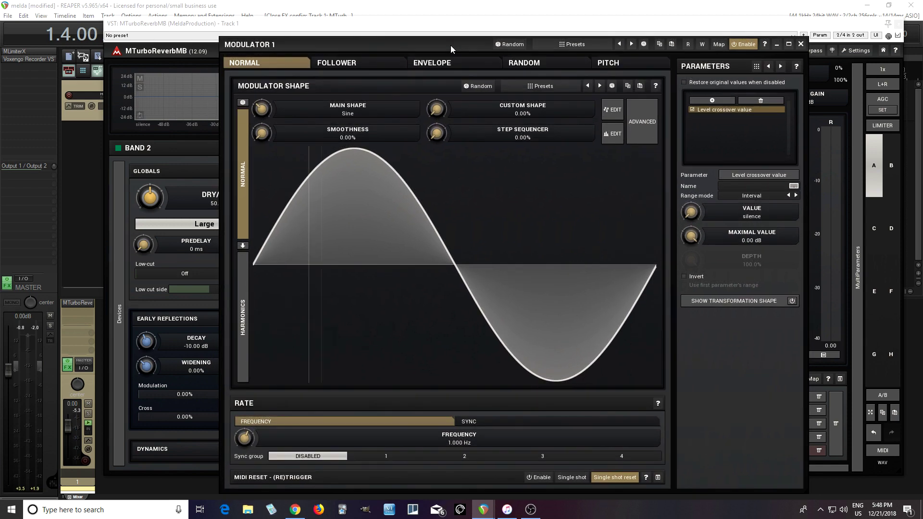
pyautogui.click(486, 422)
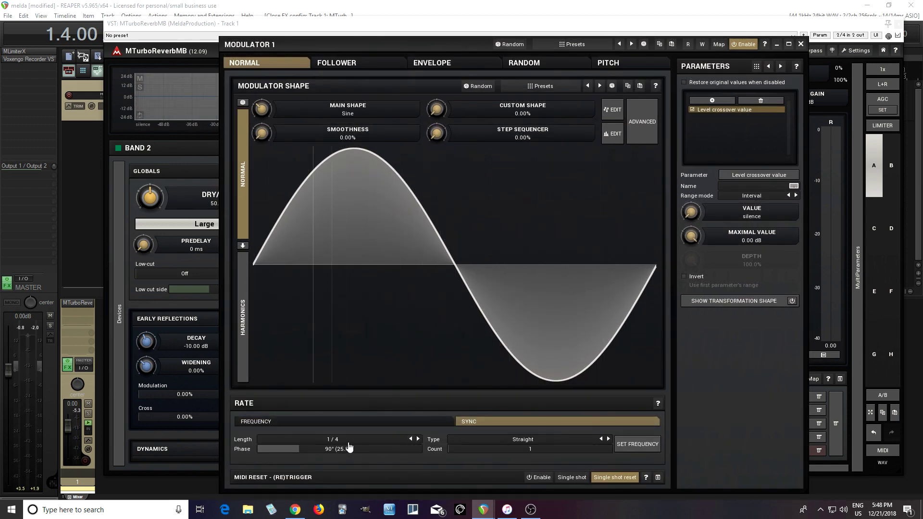
pyautogui.click(331, 441)
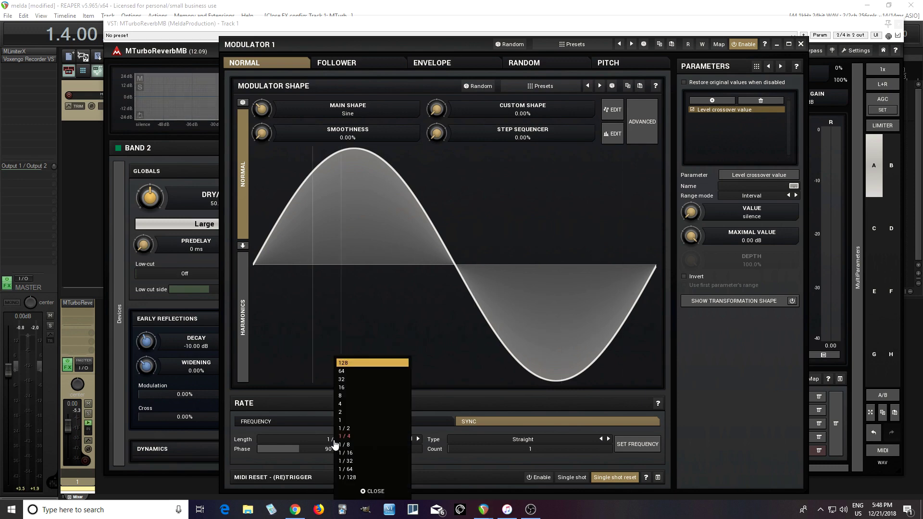
pyautogui.click(345, 412)
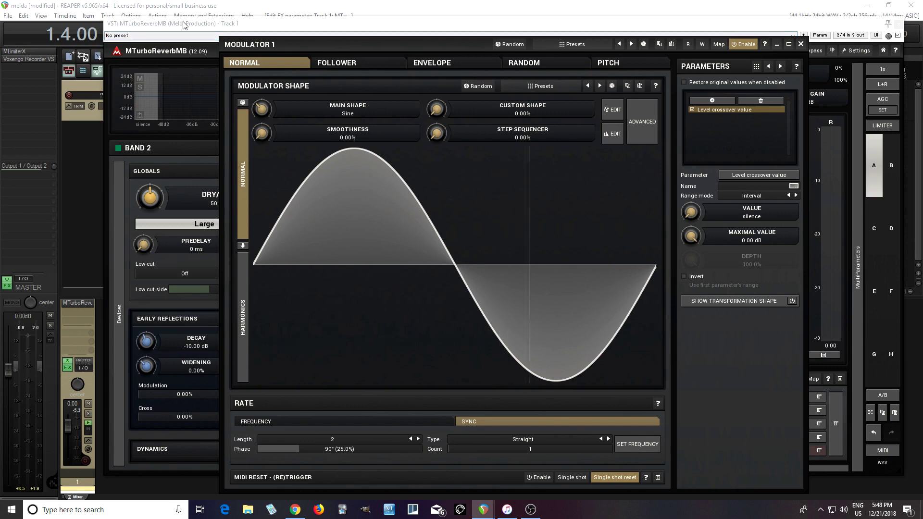
pyautogui.click(799, 44)
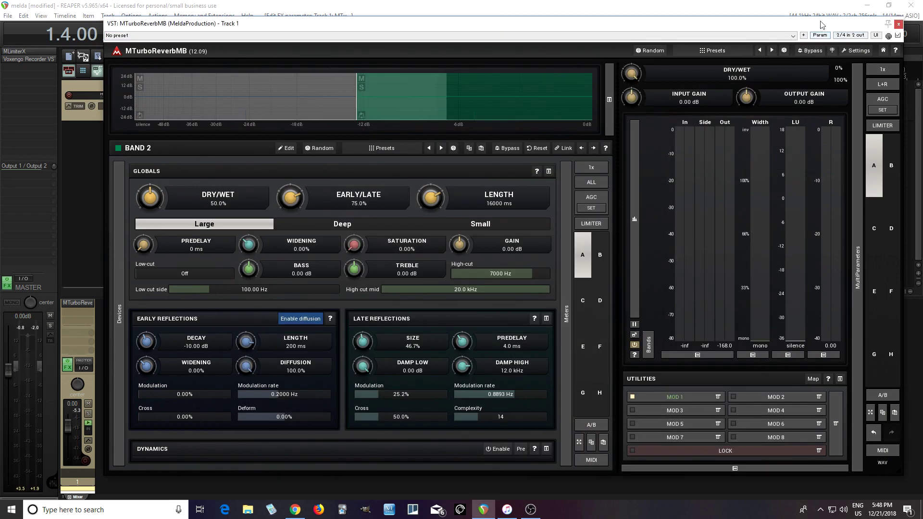
# Reopen Modulator 1 and enter a phase of 180° via numeric entry
pyautogui.moveTo(411, 23); pyautogui.dragTo(370, 182)
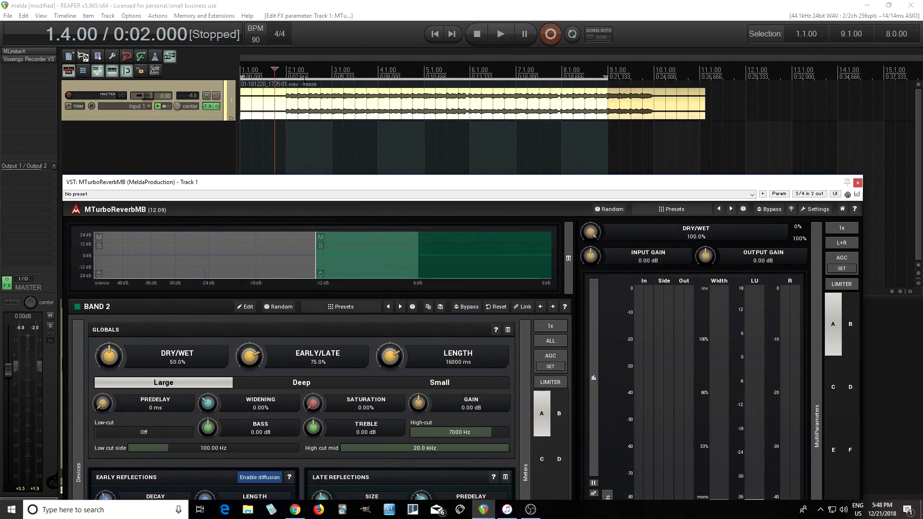
pyautogui.moveTo(354, 185); pyautogui.dragTo(396, 30)
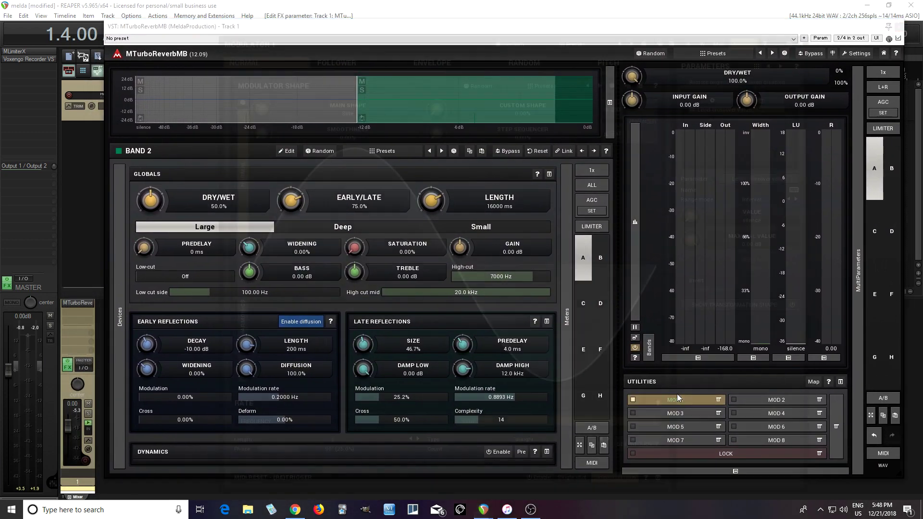
pyautogui.click(676, 397)
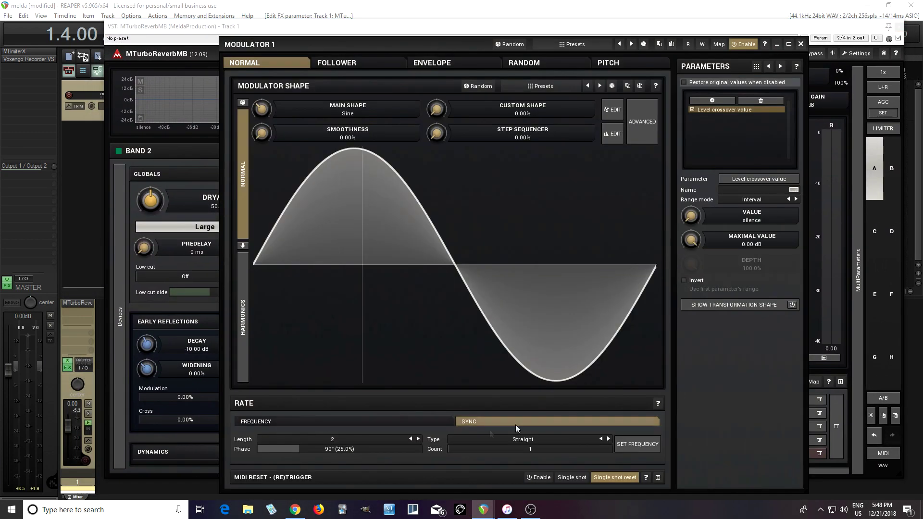
pyautogui.doubleClick(288, 450)
pyautogui.click(276, 451)
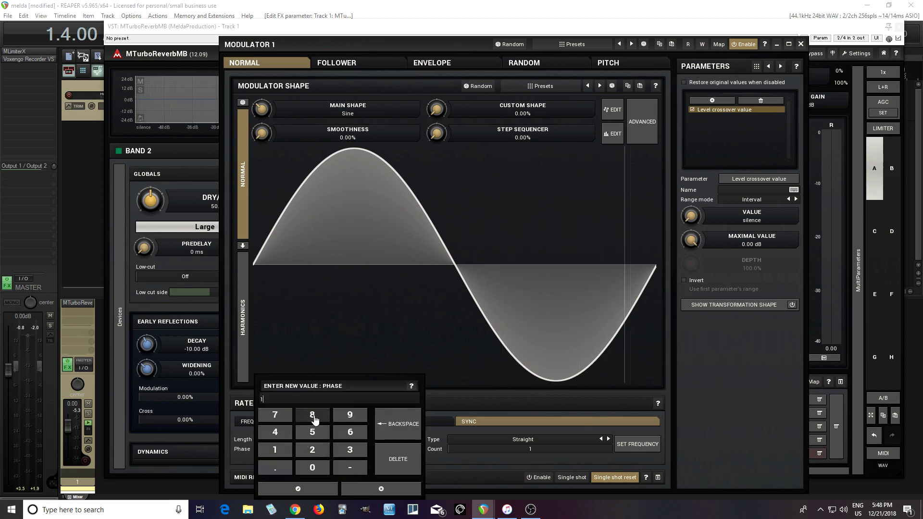
pyautogui.click(312, 414)
pyautogui.click(312, 468)
pyautogui.click(298, 488)
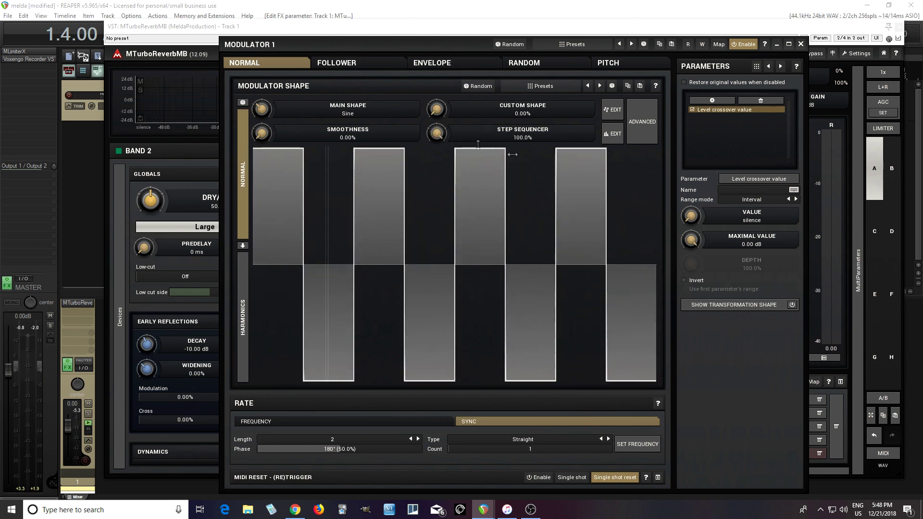
# Set the step sequencer pattern to all steps 0% except step 5 at 100%
pyautogui.click(613, 139)
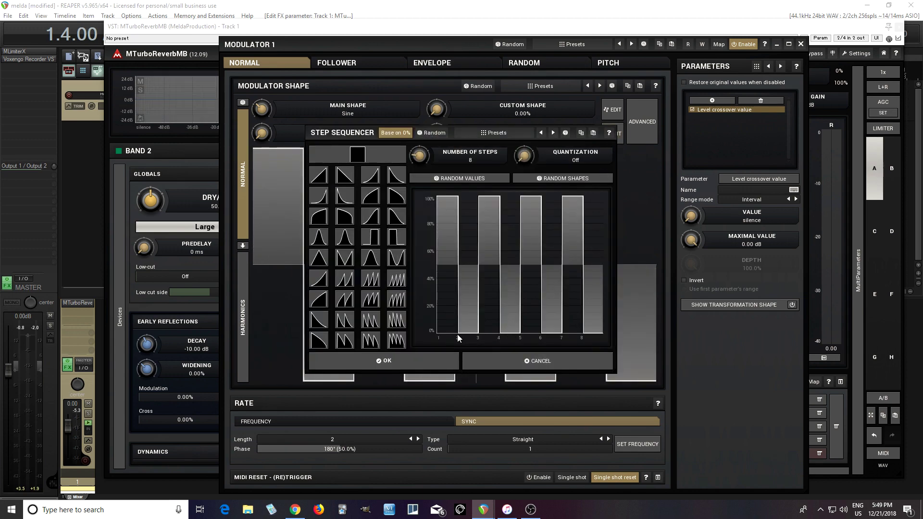
pyautogui.click(443, 339)
pyautogui.moveTo(443, 339); pyautogui.dragTo(592, 334)
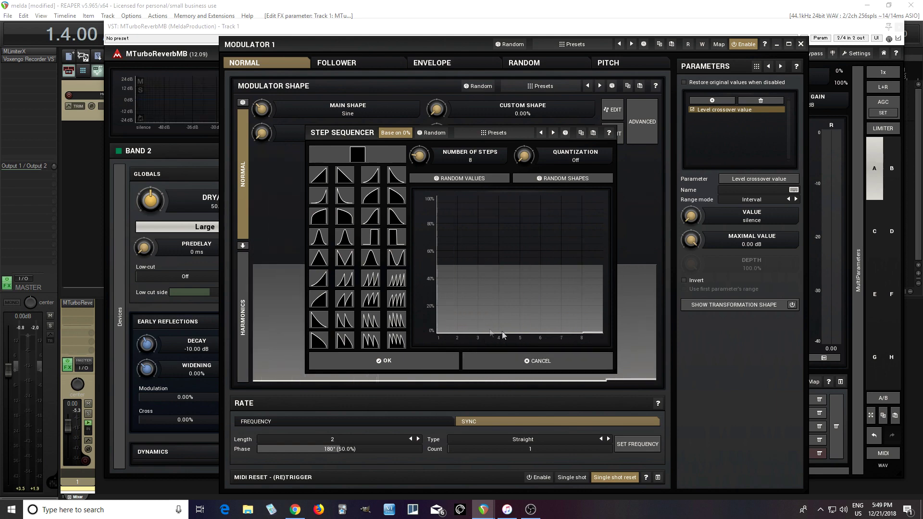
pyautogui.moveTo(530, 300); pyautogui.dragTo(532, 187)
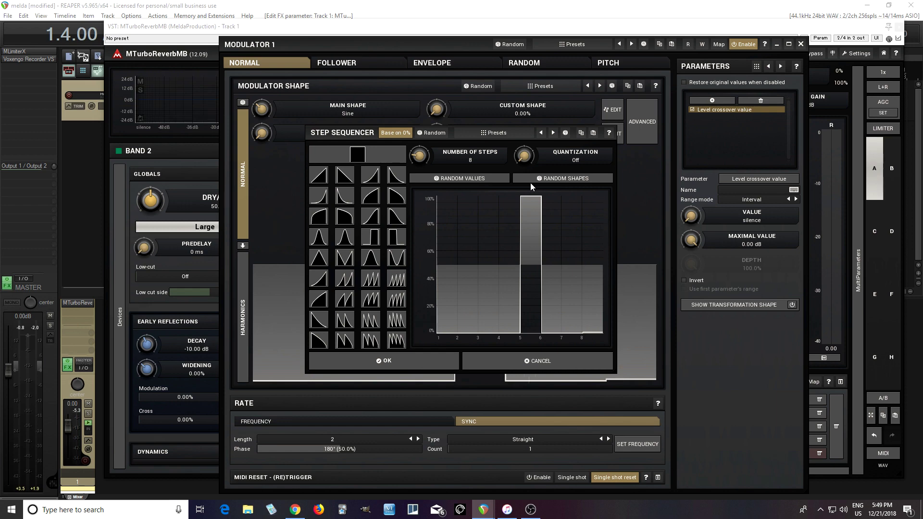
pyautogui.click(385, 361)
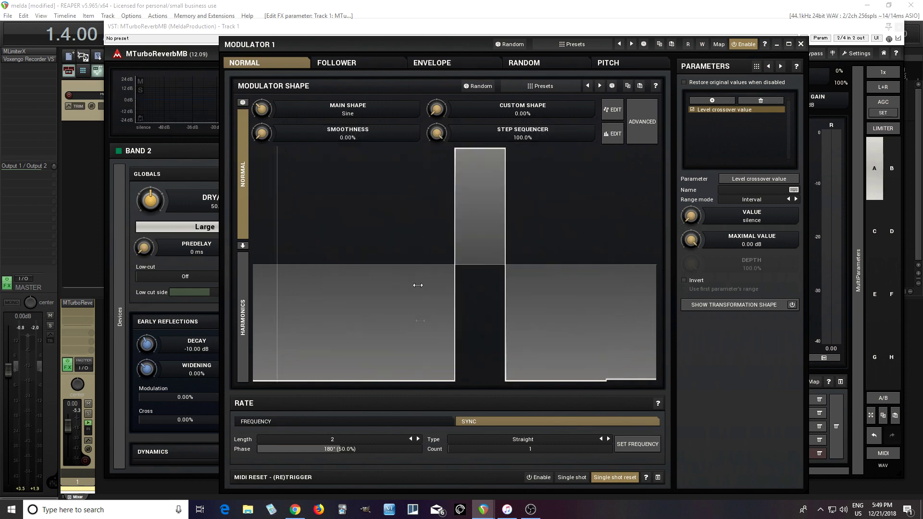
# Set Modulator 1's smoothness to 35.2% and close the modulator editor
pyautogui.moveTo(396, 48); pyautogui.dragTo(396, 146)
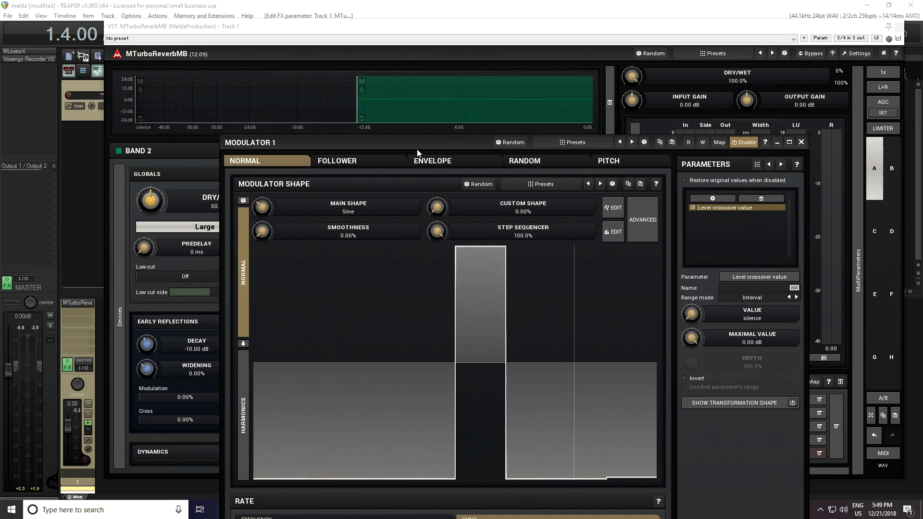
pyautogui.moveTo(417, 152); pyautogui.dragTo(423, 54)
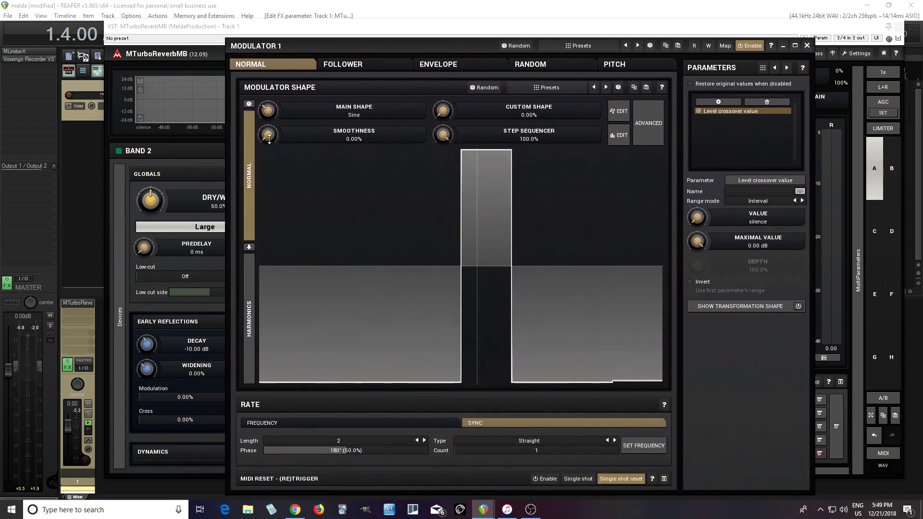
pyautogui.moveTo(268, 135); pyautogui.dragTo(268, 118)
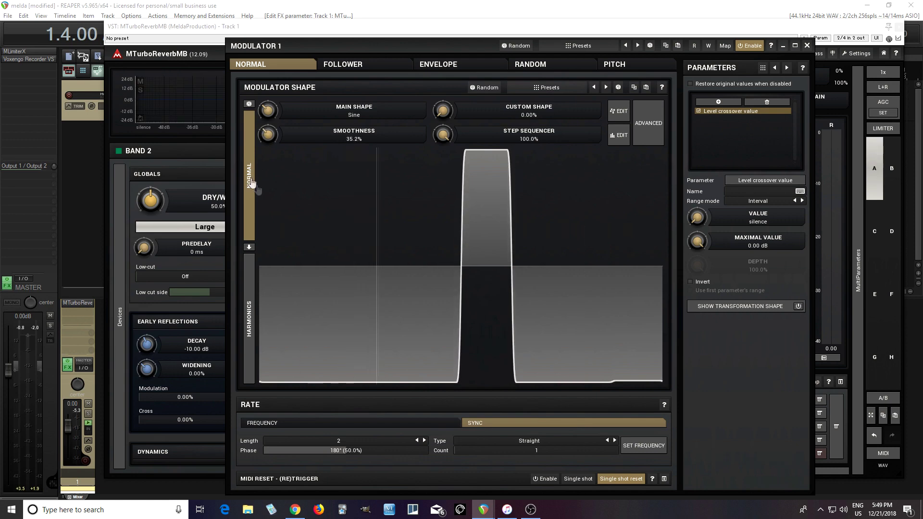
pyautogui.click(808, 45)
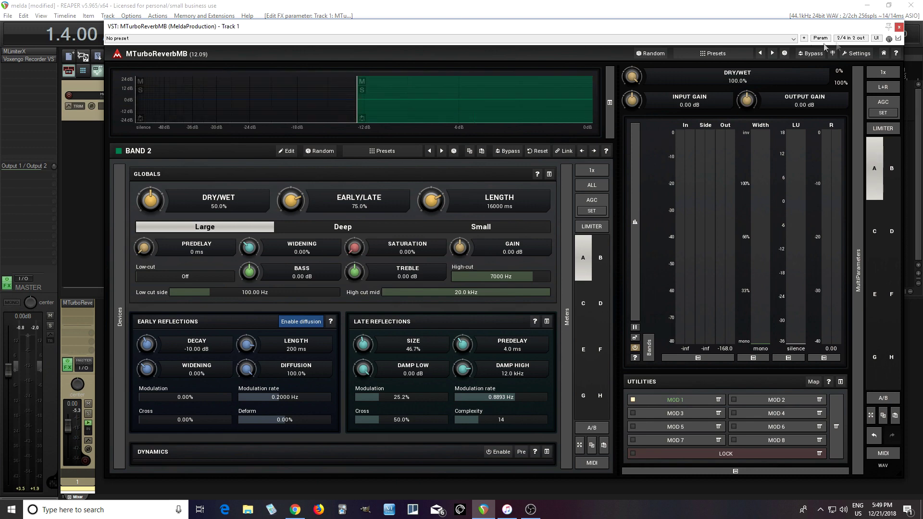
# Play the guitar from 1.1.00 through the modulated reverb, stop, and reopen MTurboReverbMB
pyautogui.click(899, 28)
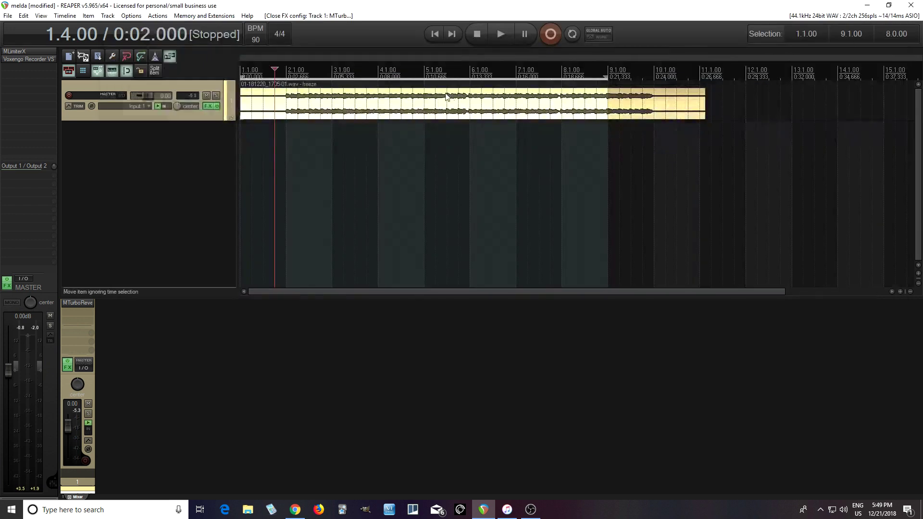
pyautogui.click(439, 35)
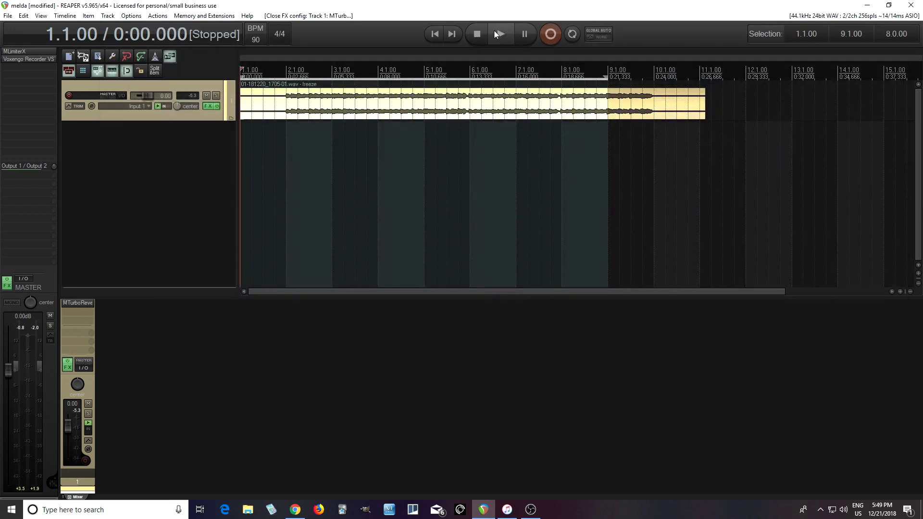
pyautogui.click(494, 31)
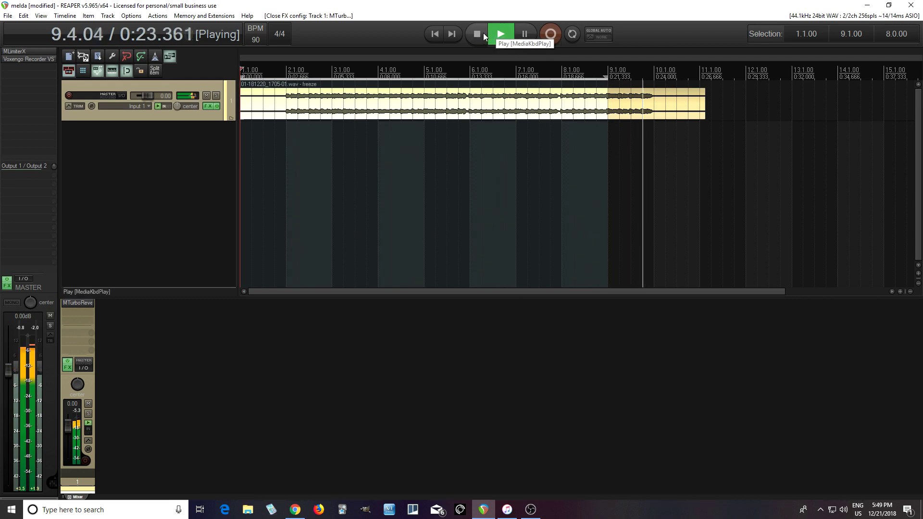
pyautogui.click(483, 33)
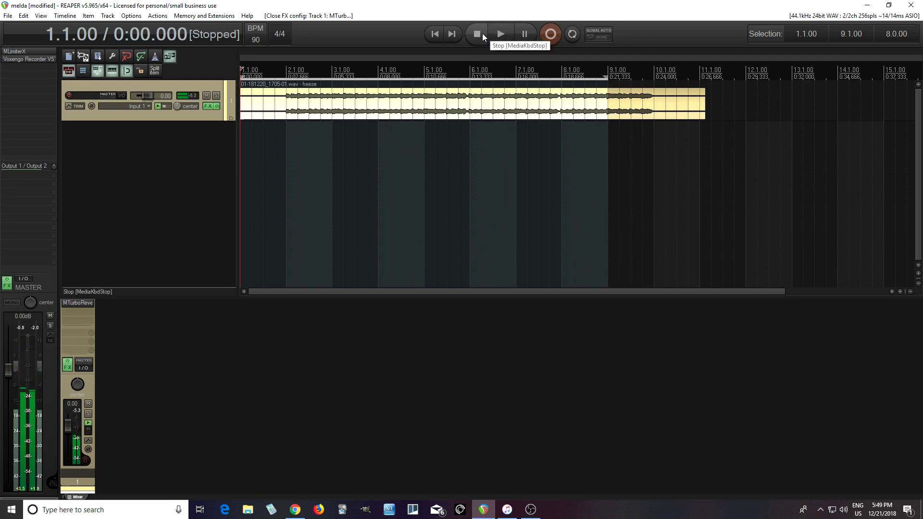
pyautogui.click(77, 302)
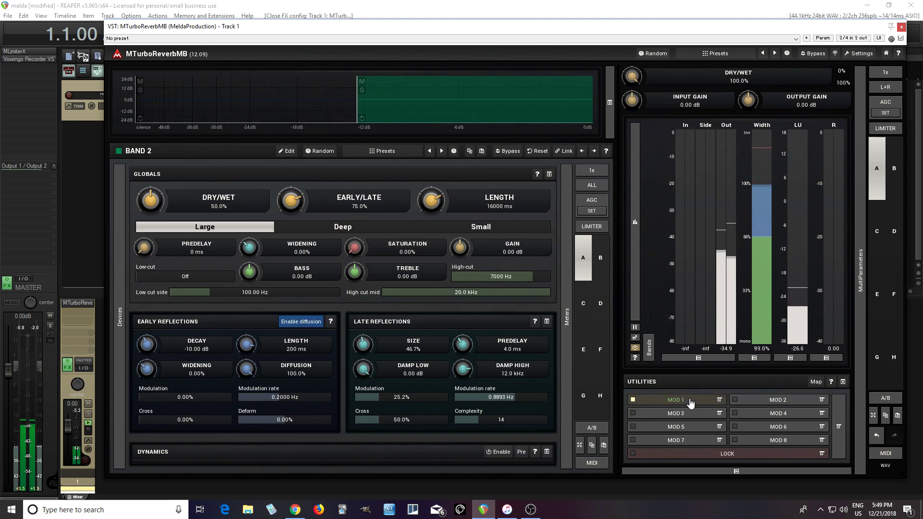
# Shift the MOD 1 pulse earlier, drag it back near the middle, and close both windows
pyautogui.click(677, 403)
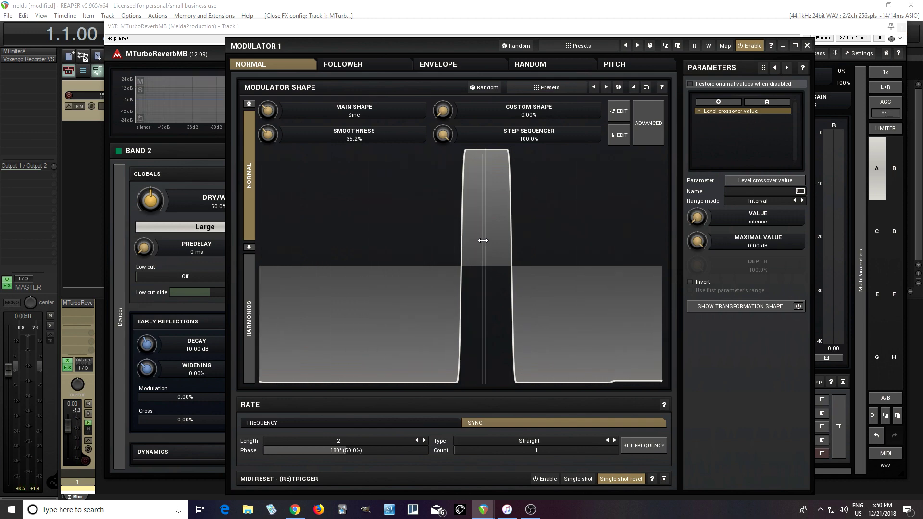
pyautogui.moveTo(483, 240); pyautogui.dragTo(361, 240)
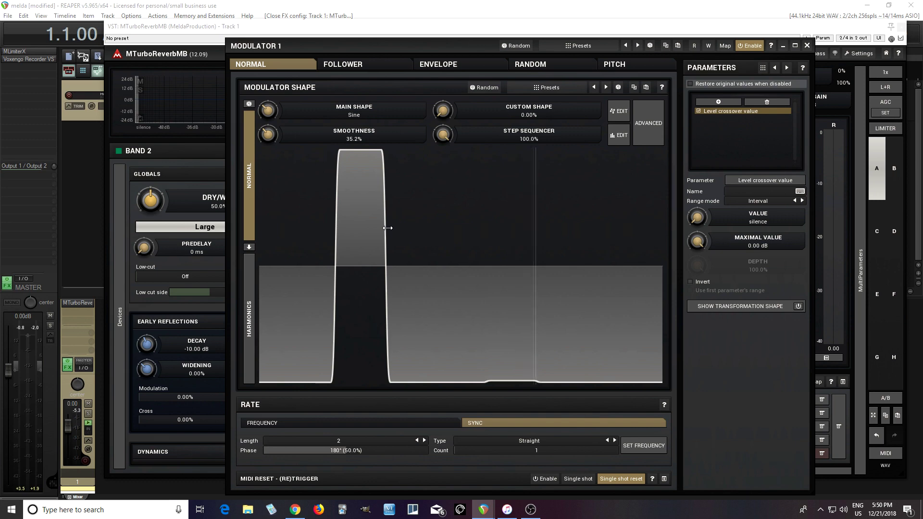
pyautogui.moveTo(358, 224); pyautogui.dragTo(480, 224)
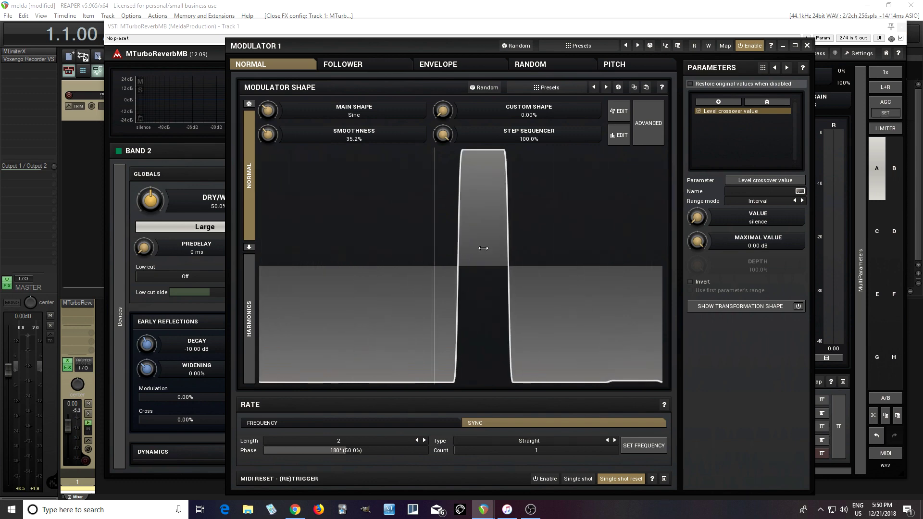
pyautogui.click(807, 46)
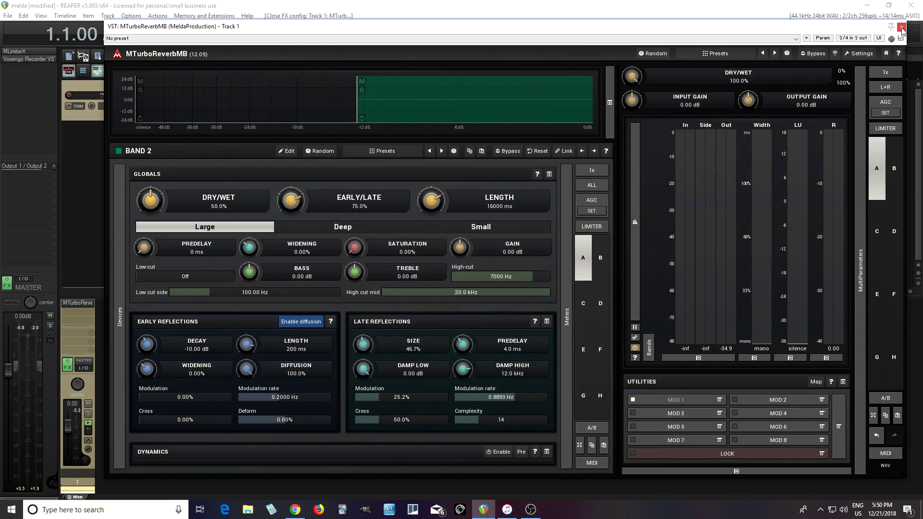
pyautogui.click(902, 27)
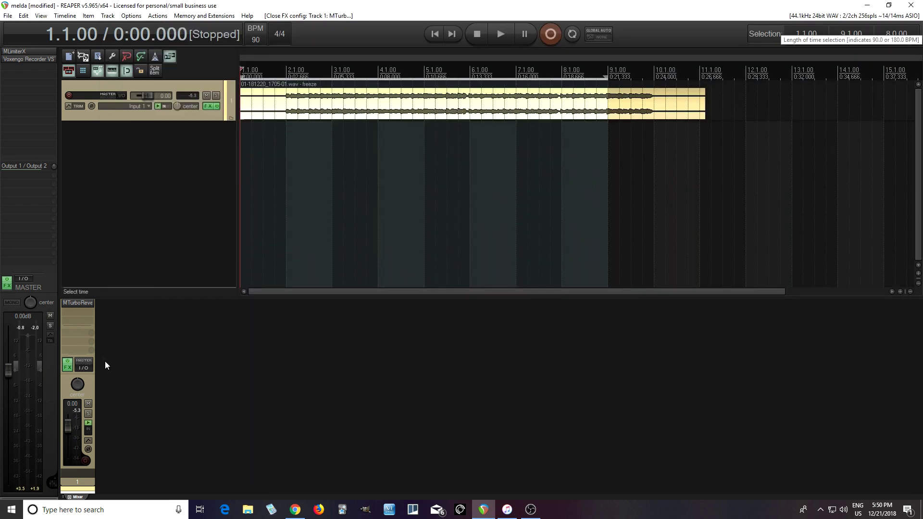
# Insert VST3: MDelayMB on Track 1 after the reverb via Quick FX > Delay
pyautogui.rightClick(75, 313)
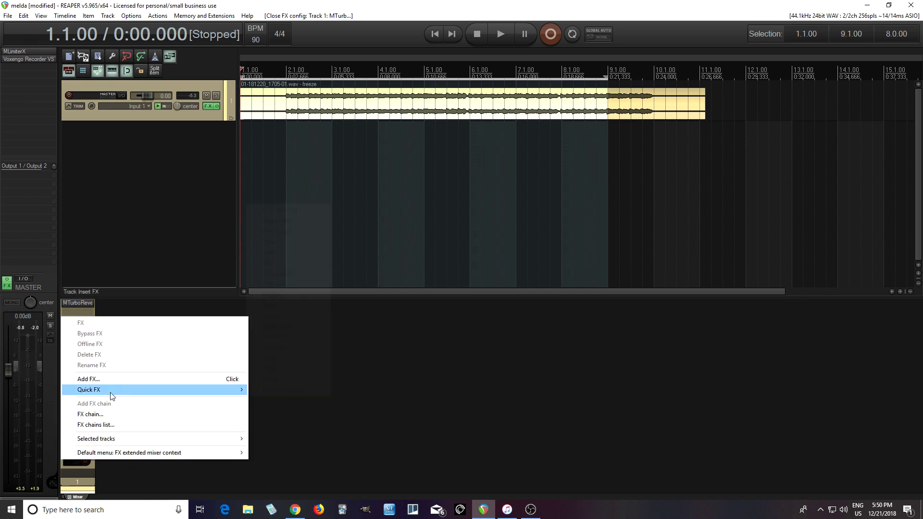
pyautogui.moveTo(110, 390)
pyautogui.moveTo(276, 306)
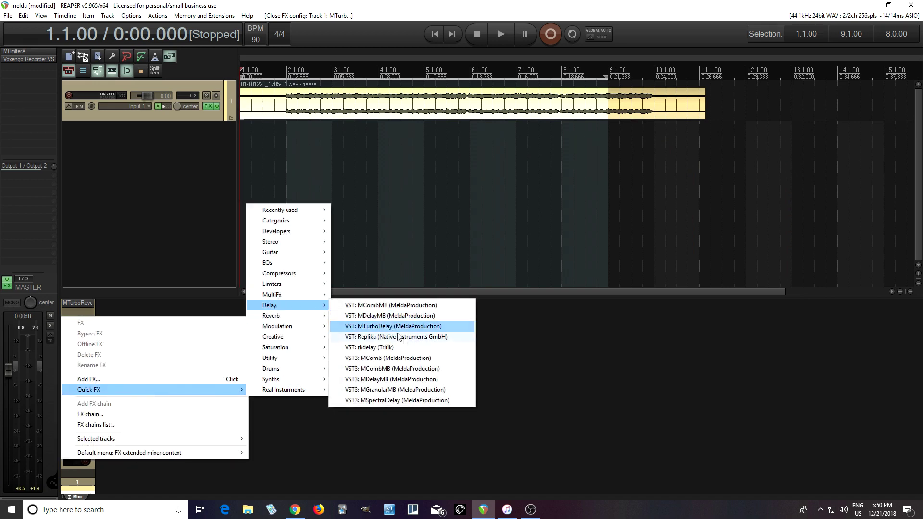
pyautogui.click(417, 379)
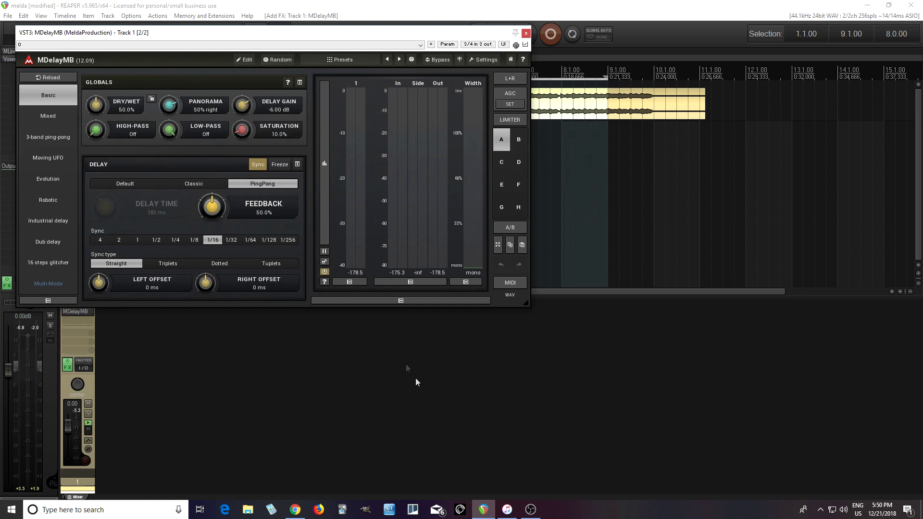
# Load the 'step secquenced delay' preset into MDelayMB and move its window aside
pyautogui.click(344, 60)
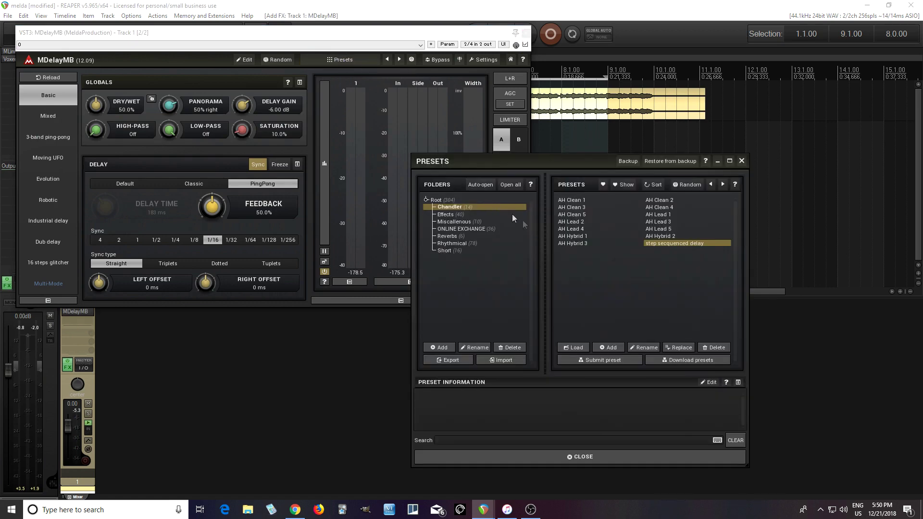
pyautogui.click(653, 244)
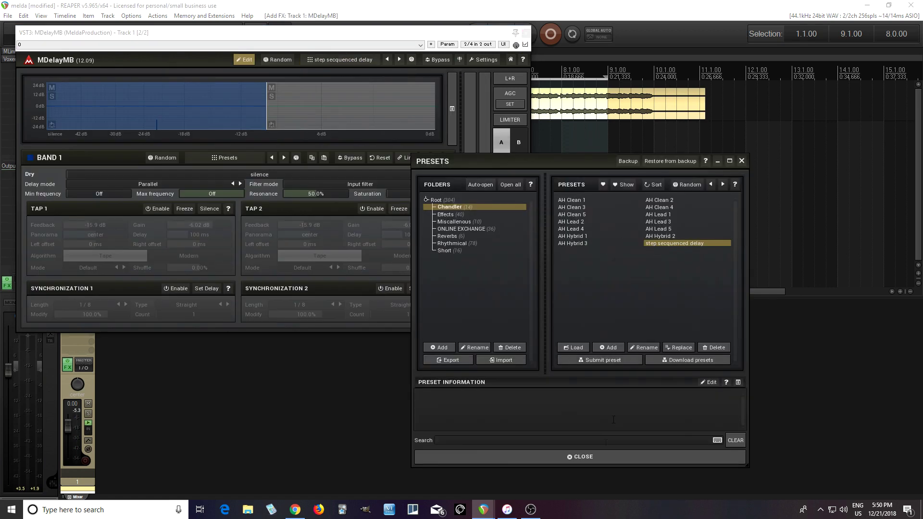
pyautogui.click(591, 457)
pyautogui.moveTo(341, 38); pyautogui.dragTo(592, 122)
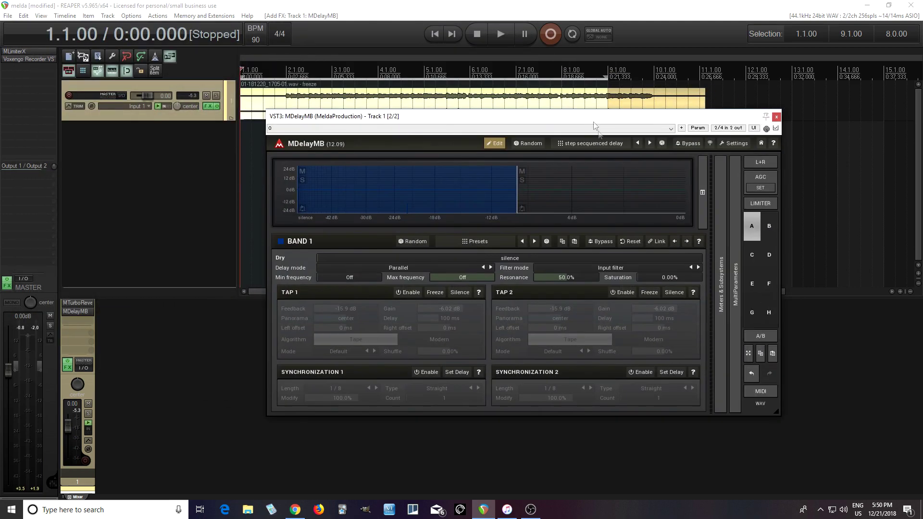
# Expand Meters & Subsystems and Utilities, view the MOD 1 shape, then close MDelayMB
pyautogui.click(722, 380)
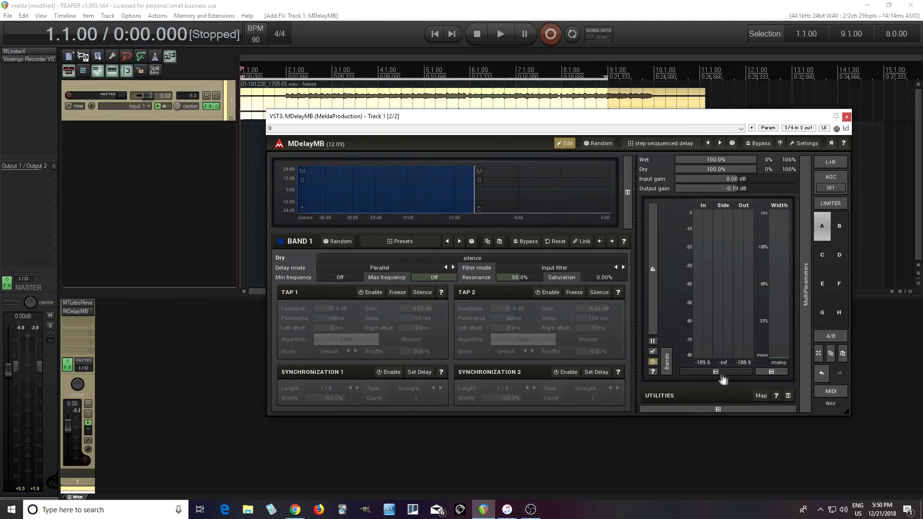
pyautogui.click(781, 395)
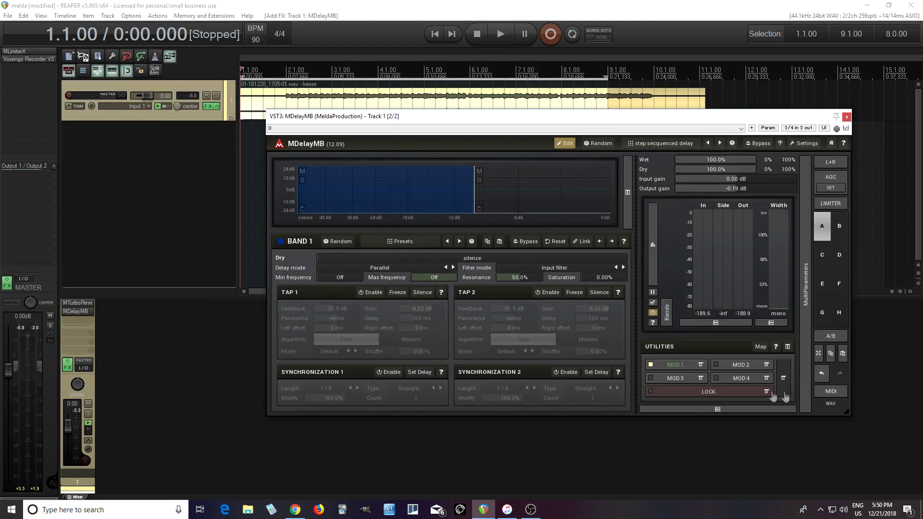
pyautogui.click(674, 367)
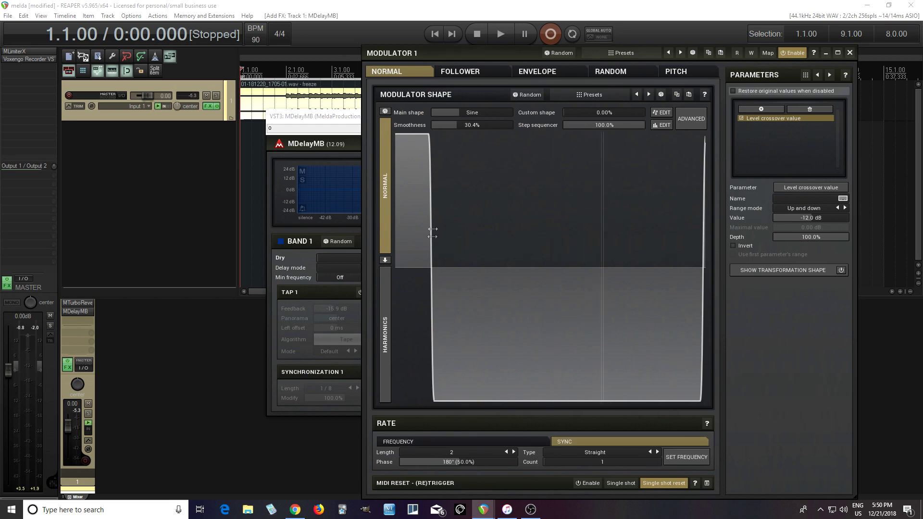
pyautogui.click(849, 52)
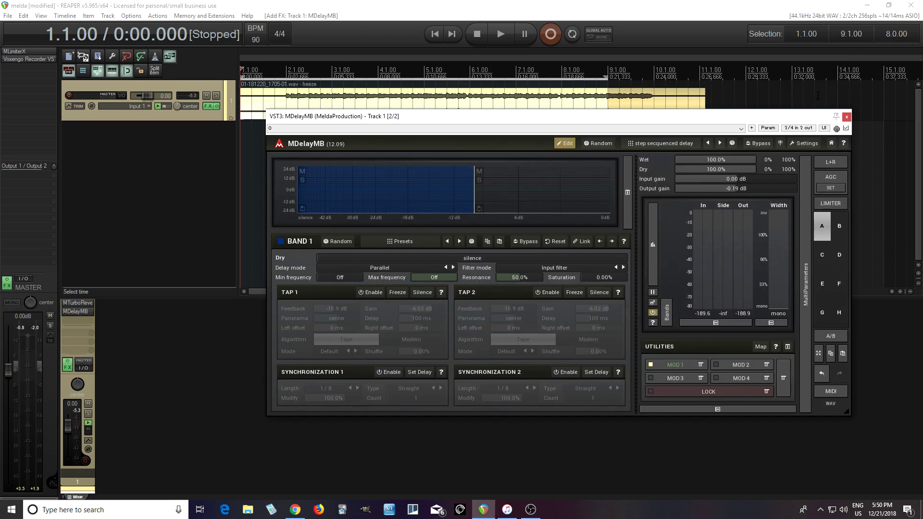
pyautogui.click(846, 118)
# Play the guitar through reverb and MDelayMB together, stop, and bring up Track 1's FX menu
pyautogui.click(495, 38)
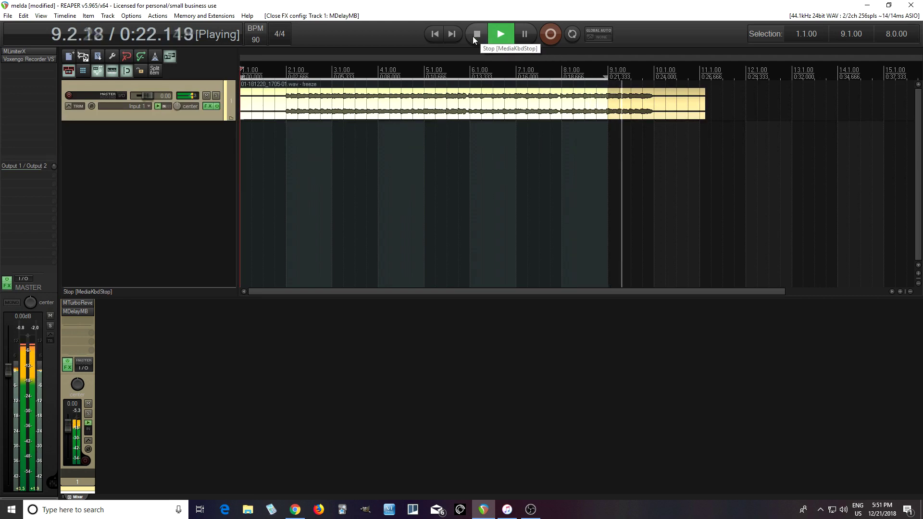
pyautogui.click(475, 36)
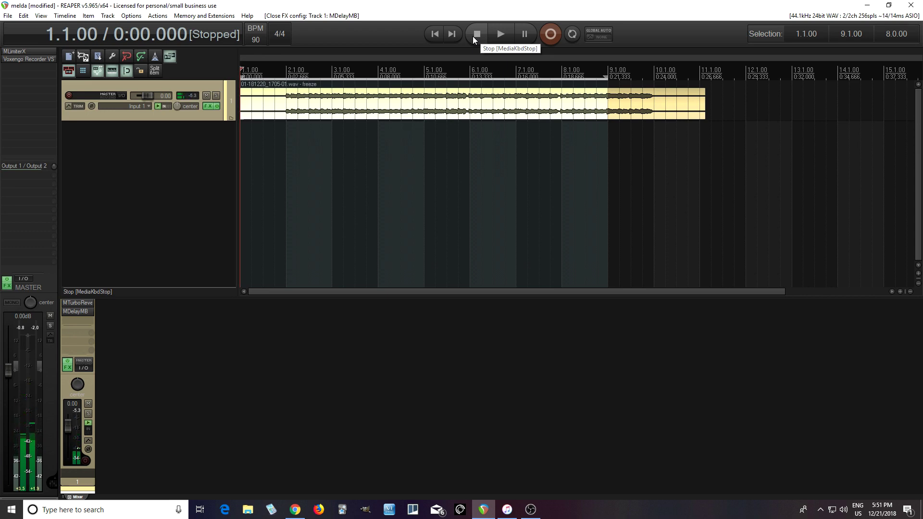
pyautogui.rightClick(79, 322)
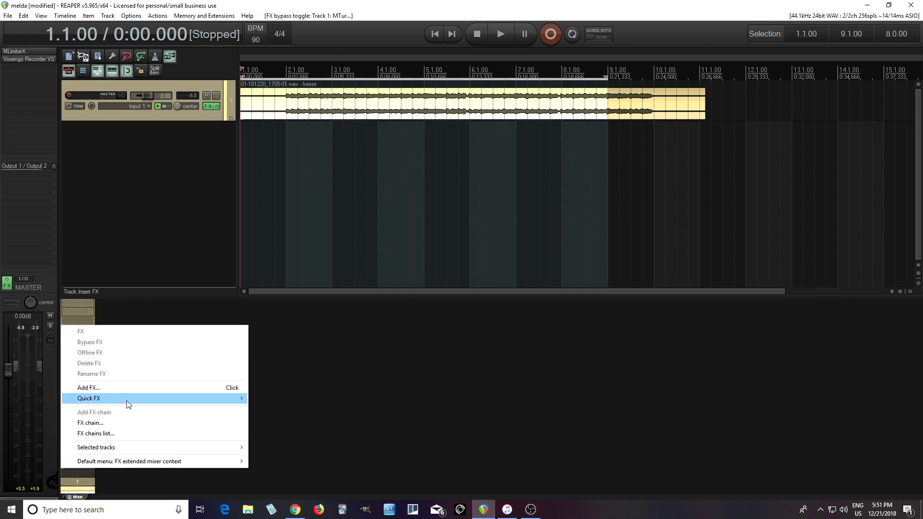
# Add the MXXX plugin to Track 1 as its third effect
pyautogui.moveTo(132, 399)
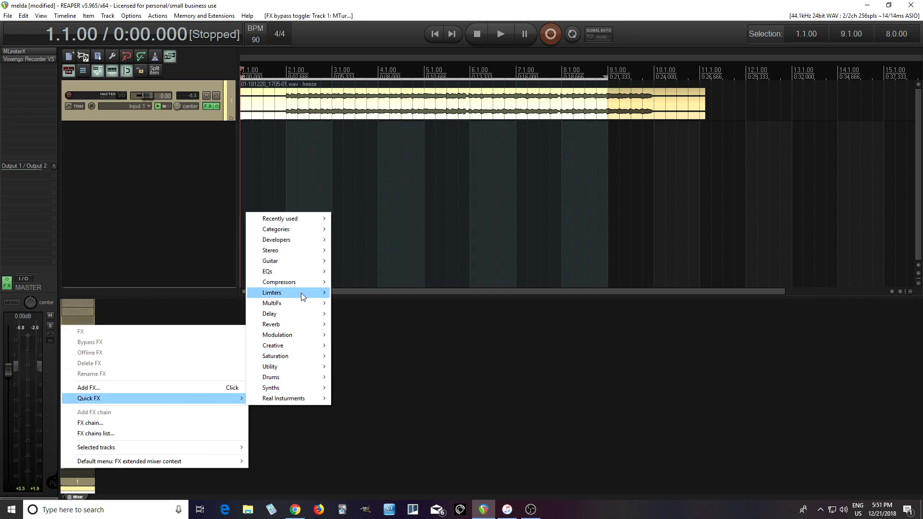
pyautogui.moveTo(300, 303)
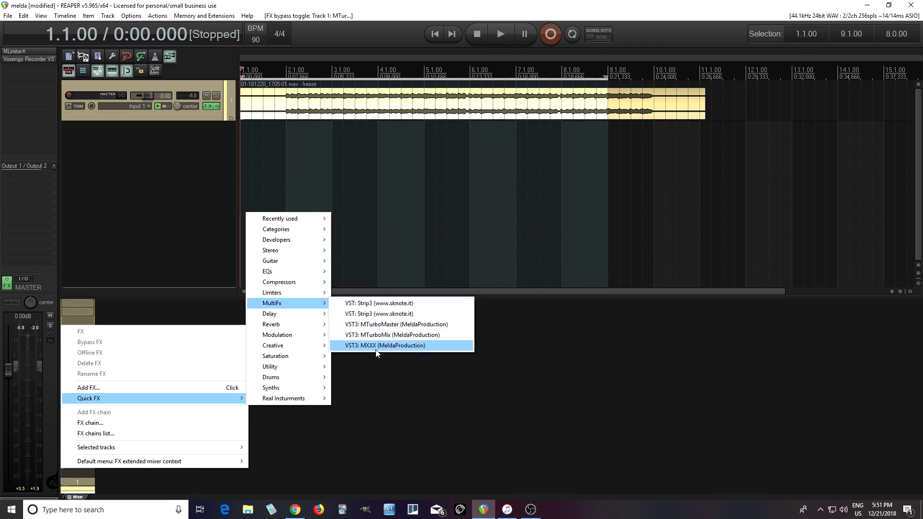
pyautogui.click(376, 349)
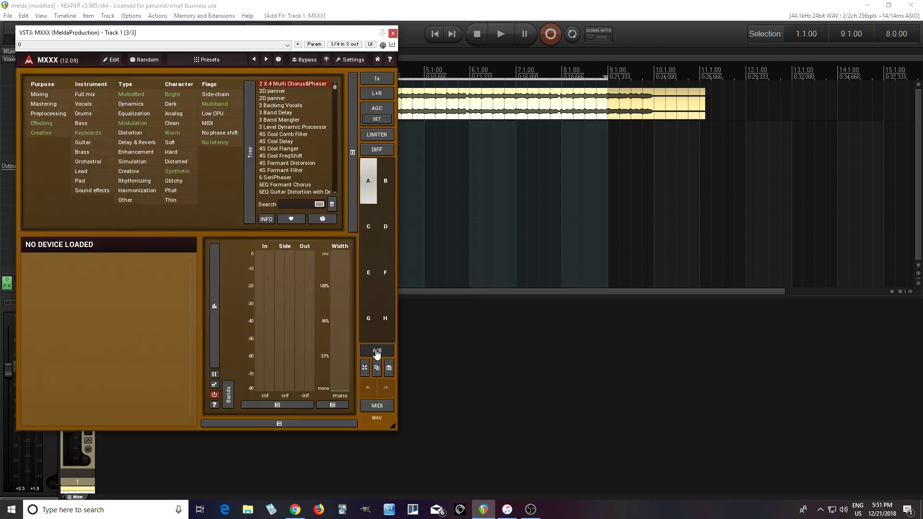
# Load the 'Step sequenced FX' preset into MXXX
pyautogui.click(216, 61)
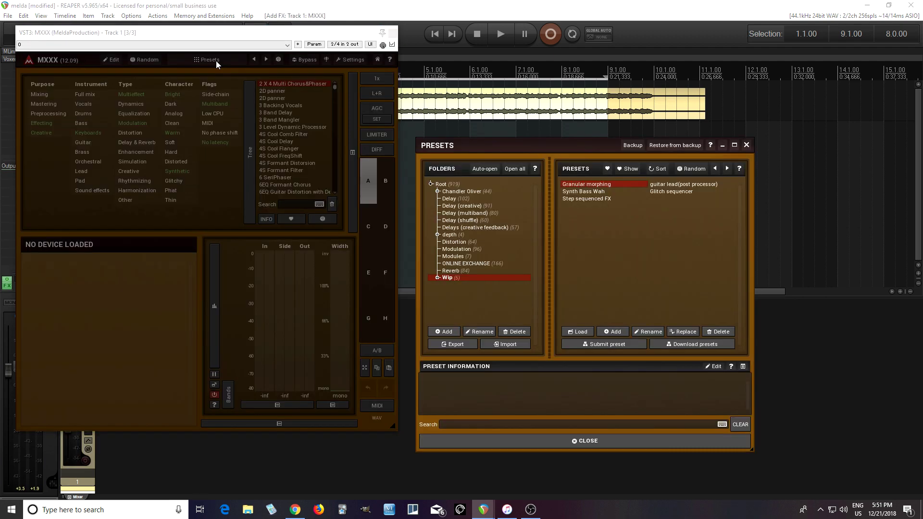
pyautogui.click(576, 201)
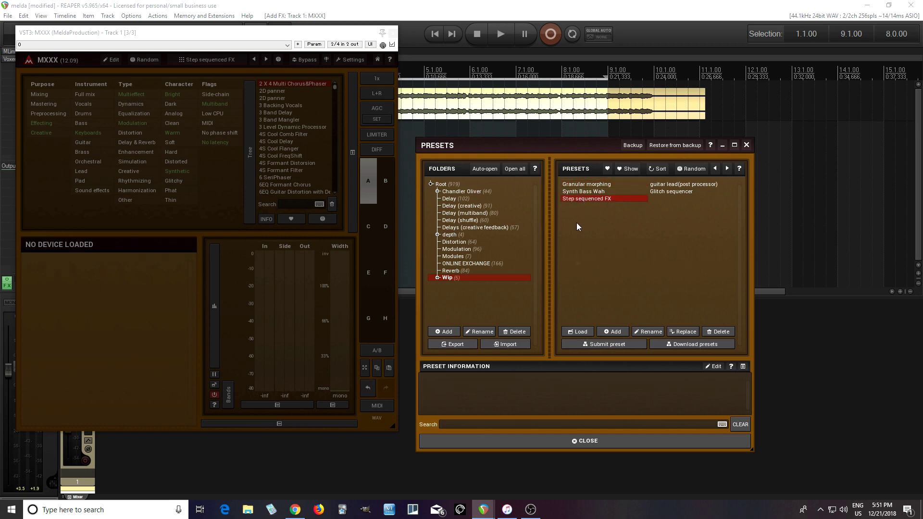
pyautogui.click(590, 441)
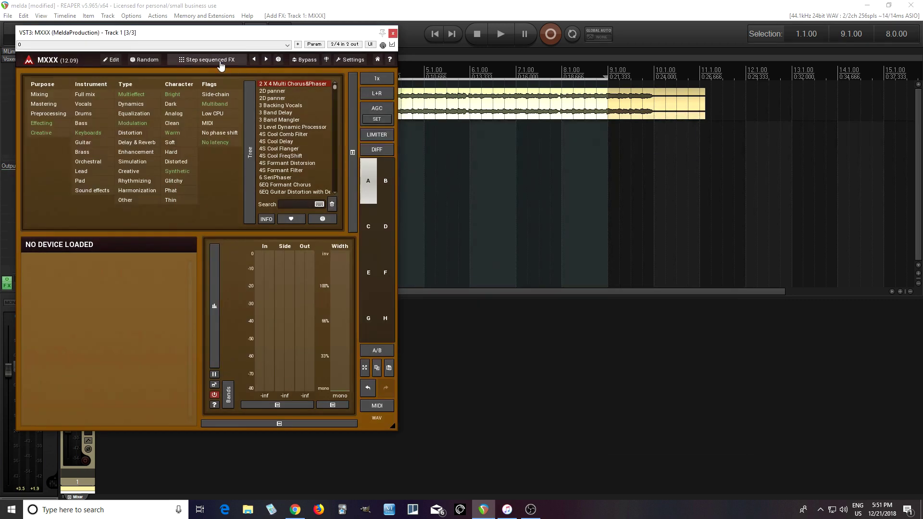
pyautogui.click(114, 60)
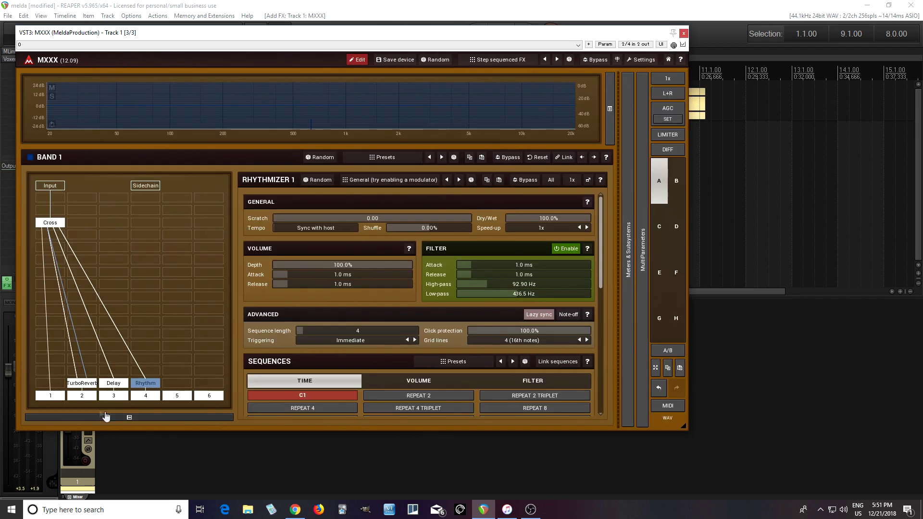
# Review the TurboReverb, Delay and Rhythmizer module settings in the MXXX chain
pyautogui.click(80, 384)
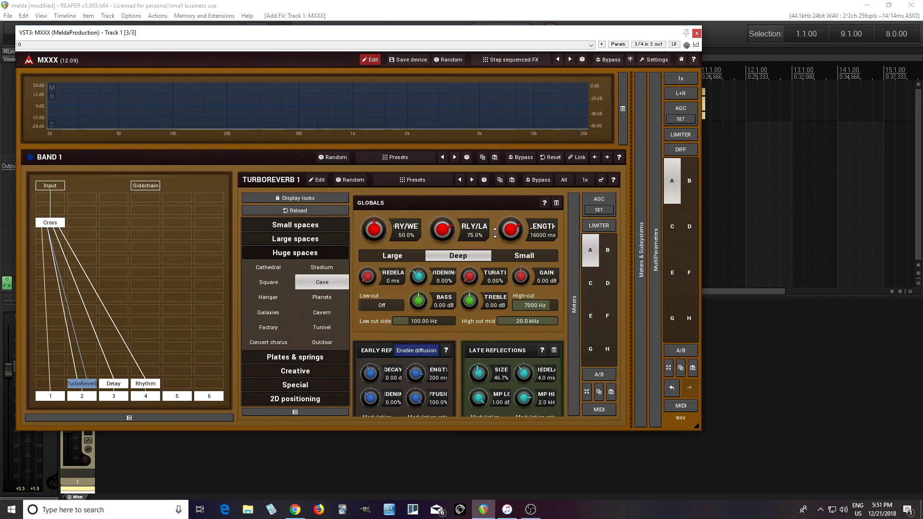
pyautogui.click(115, 385)
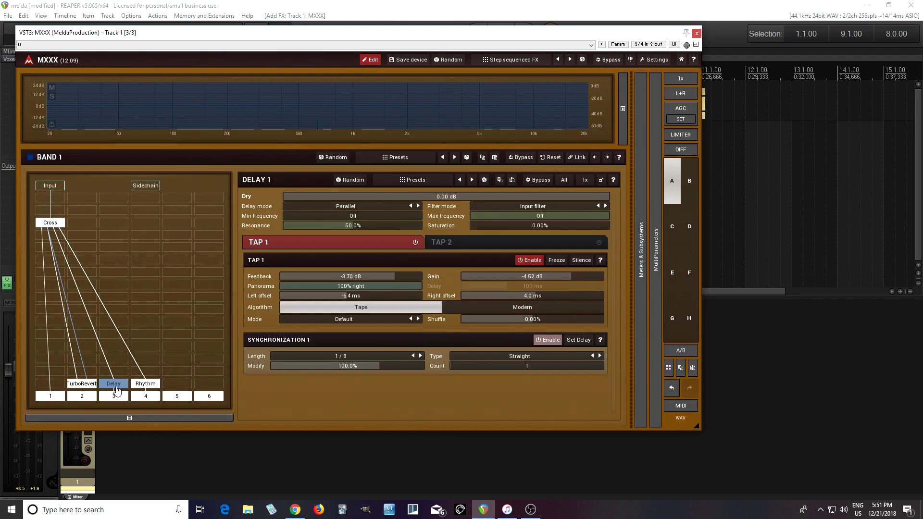
pyautogui.click(152, 384)
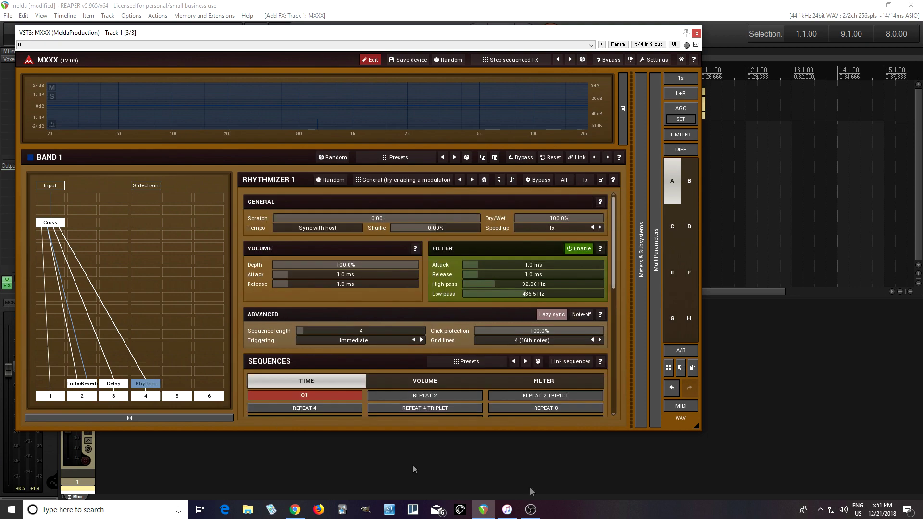
# Browse Rhythmizer volume and filter sequences, check the Crossover module, then close MXXX
pyautogui.click(600, 180)
pyautogui.click(351, 236)
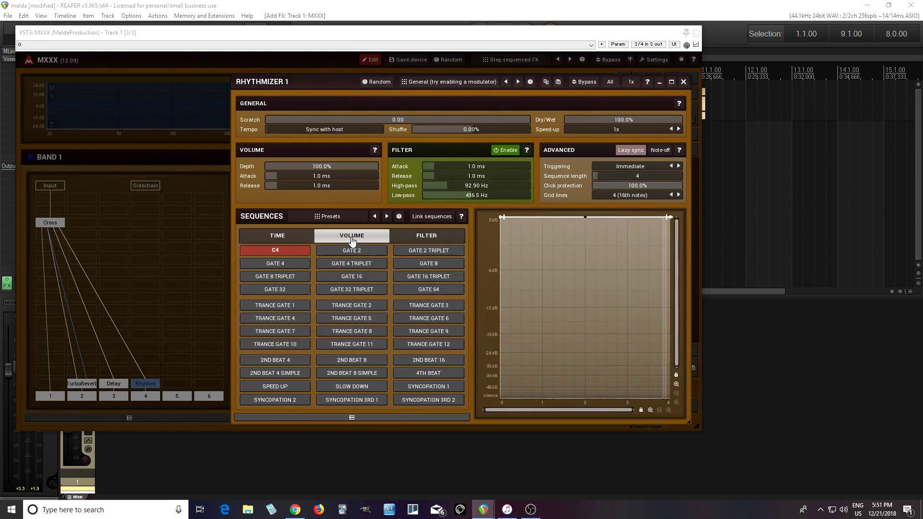
pyautogui.click(426, 236)
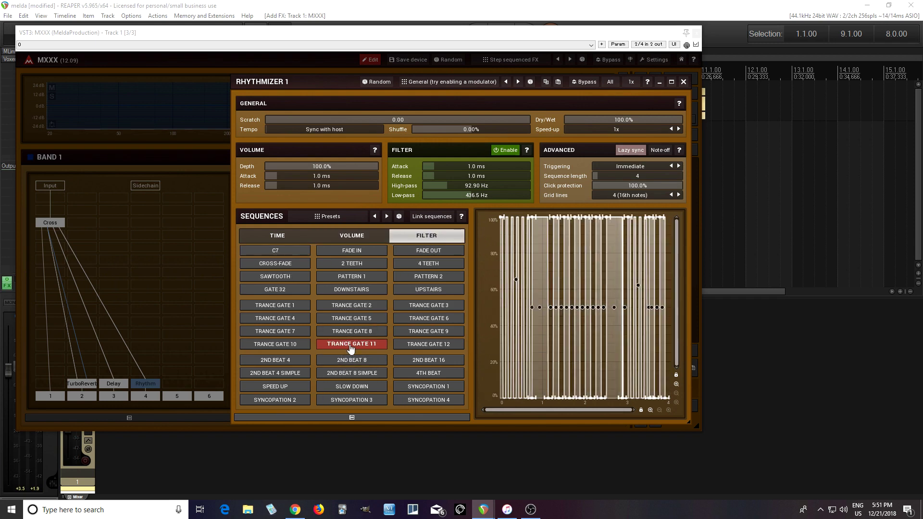
pyautogui.click(683, 83)
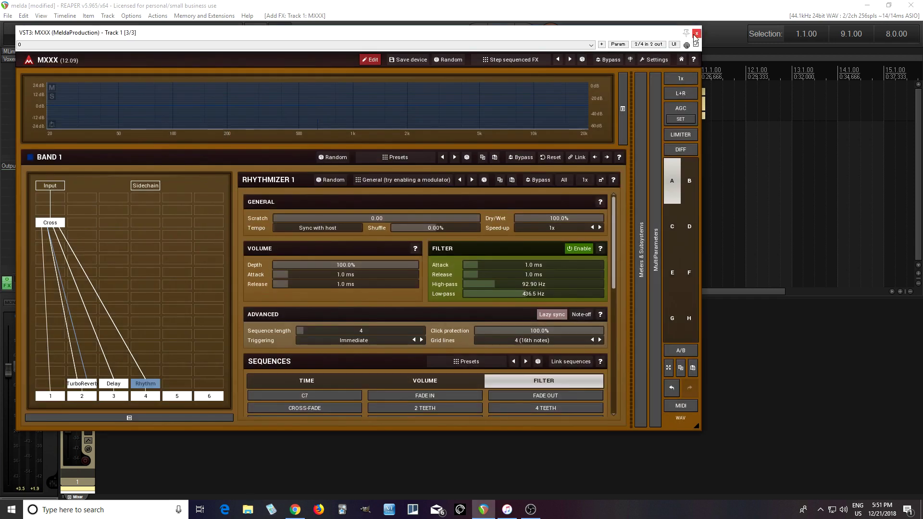
pyautogui.click(51, 223)
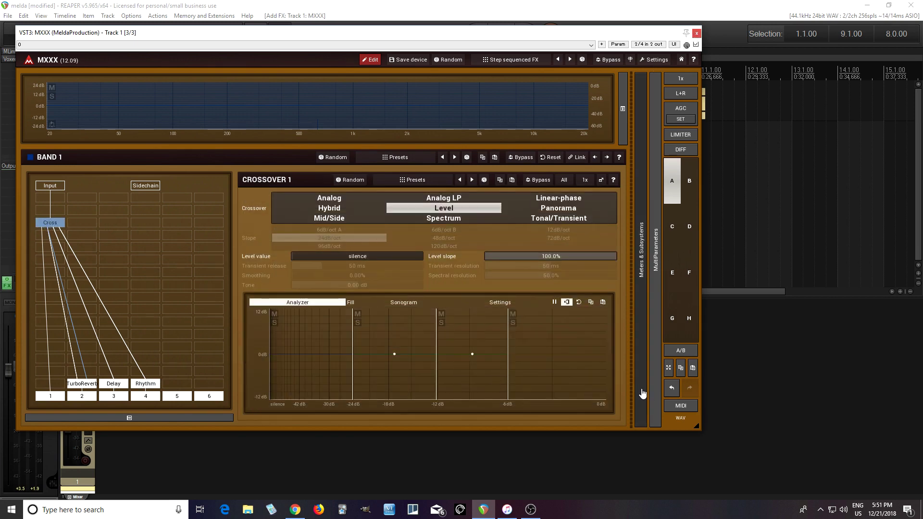
pyautogui.click(696, 33)
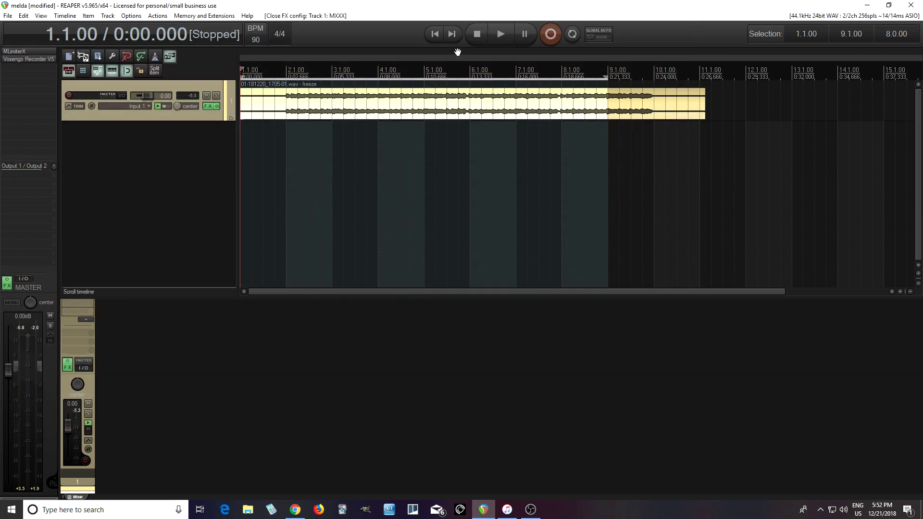
# Audition the MXXX-processed guitar, then place the edit cursor at 1.4.00 (0:02.000)
pyautogui.click(500, 34)
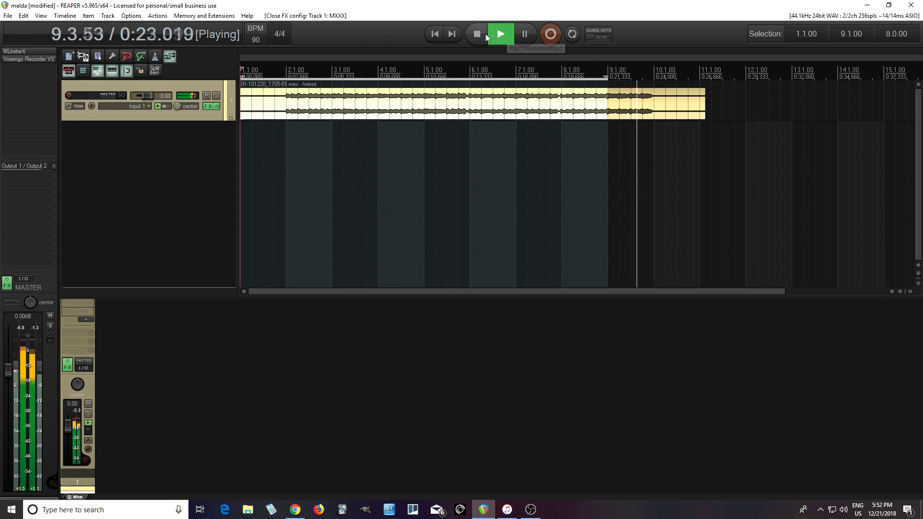
pyautogui.click(482, 33)
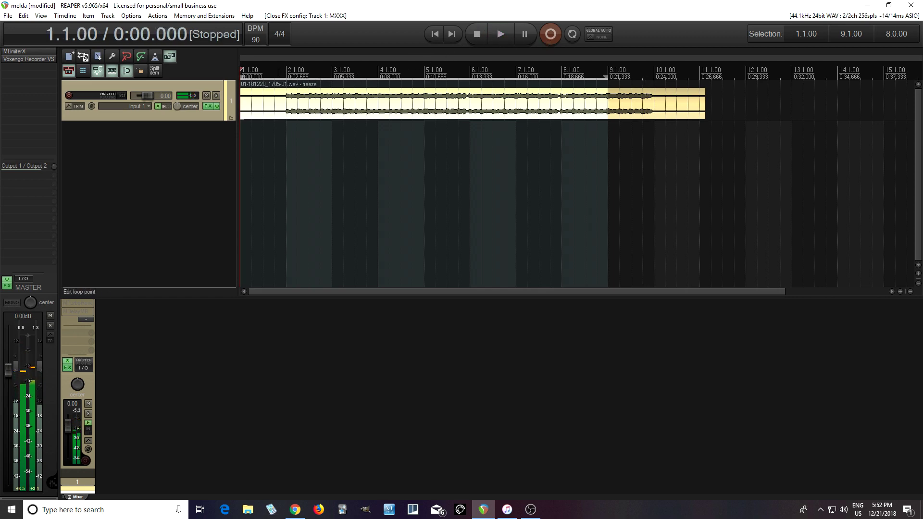
pyautogui.click(277, 72)
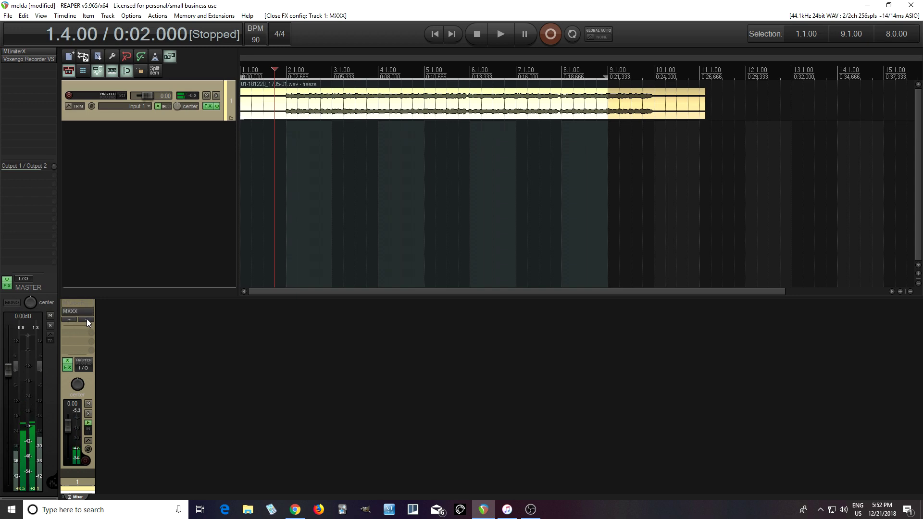
# Apply the C7 filter and GATE 32 TRIPLET volume sequences in the expanded Rhythmizer, then close MXXX
pyautogui.click(77, 312)
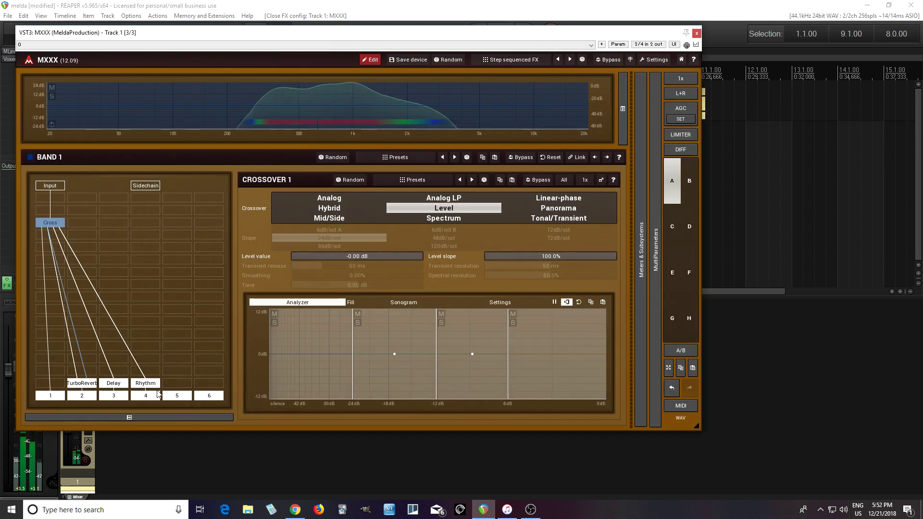
pyautogui.click(145, 383)
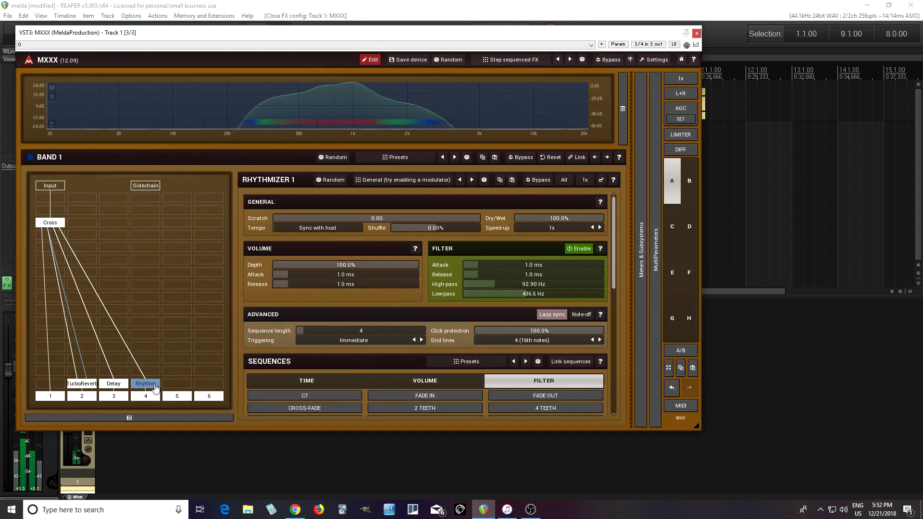
pyautogui.click(600, 179)
pyautogui.click(295, 248)
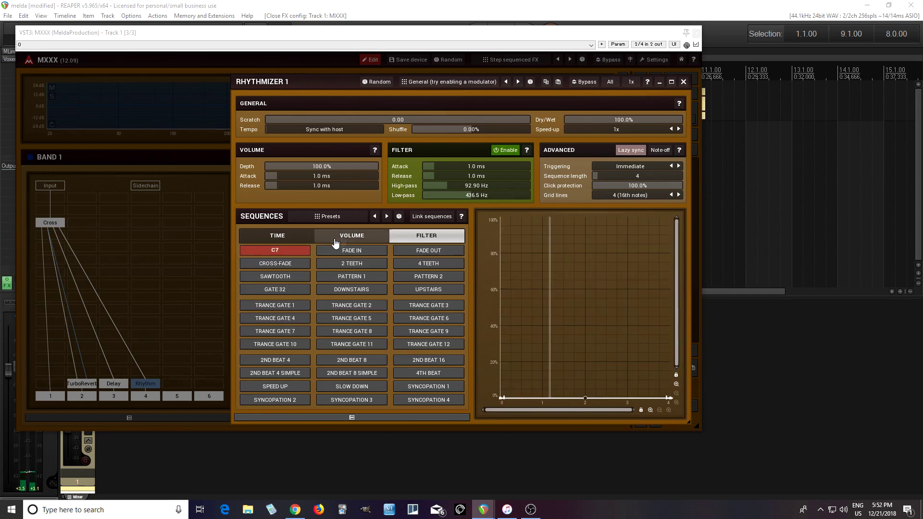
pyautogui.click(351, 235)
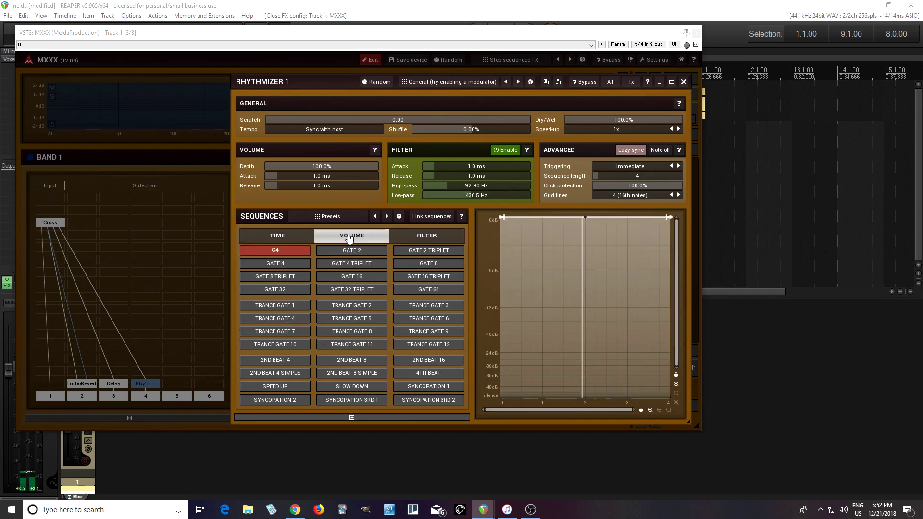
pyautogui.click(375, 289)
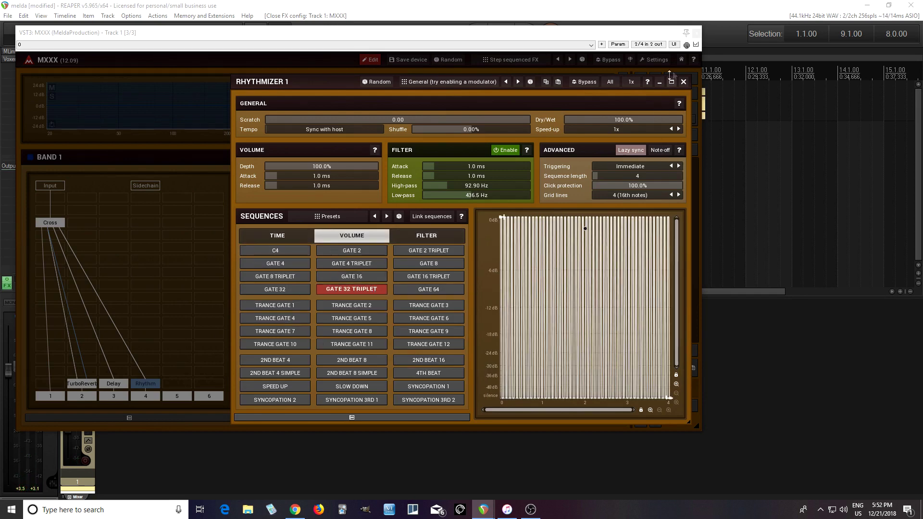
pyautogui.press('Escape')
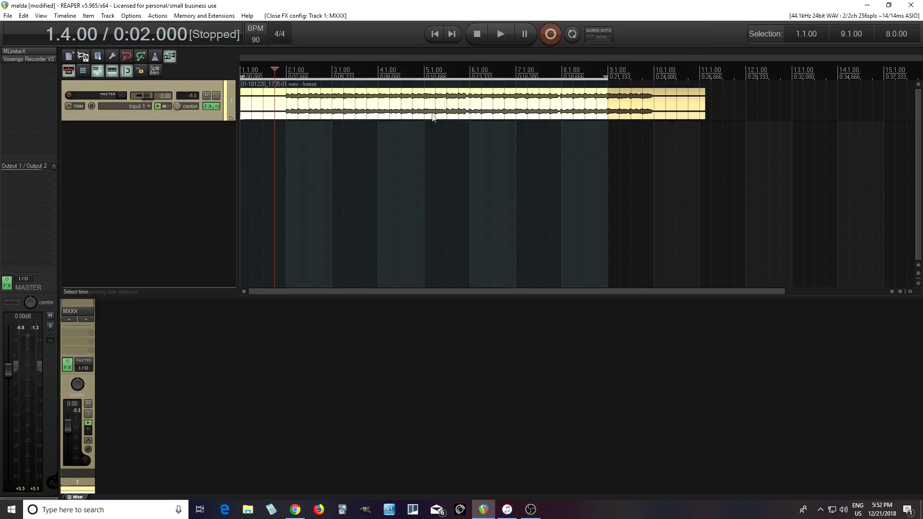
pyautogui.click(501, 35)
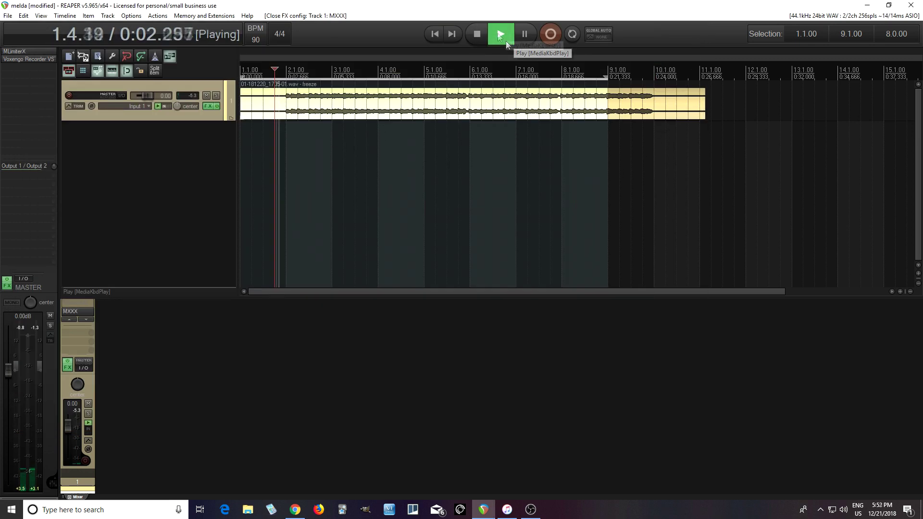
pyautogui.click(477, 34)
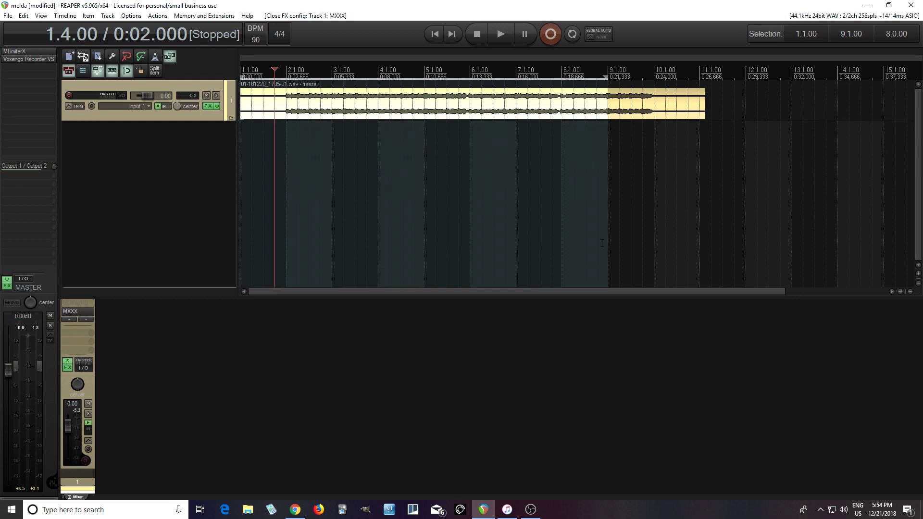
pyautogui.click(75, 310)
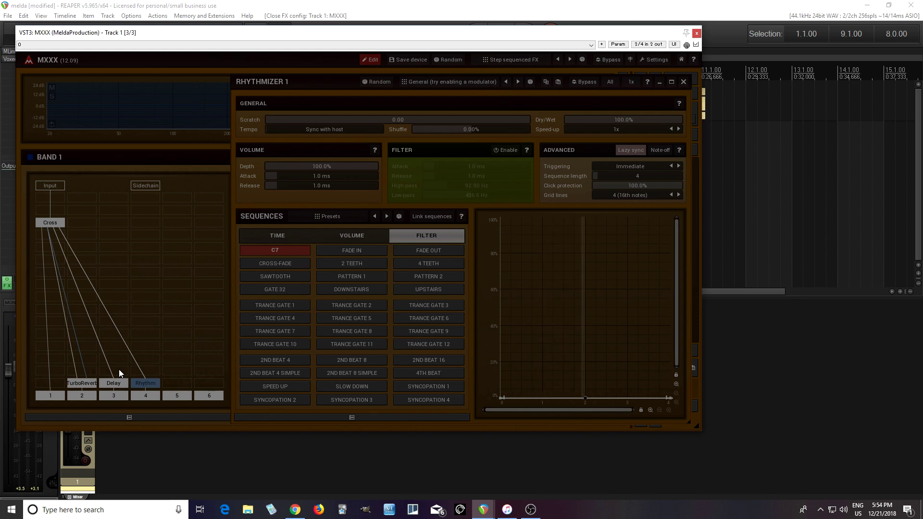
pyautogui.click(696, 33)
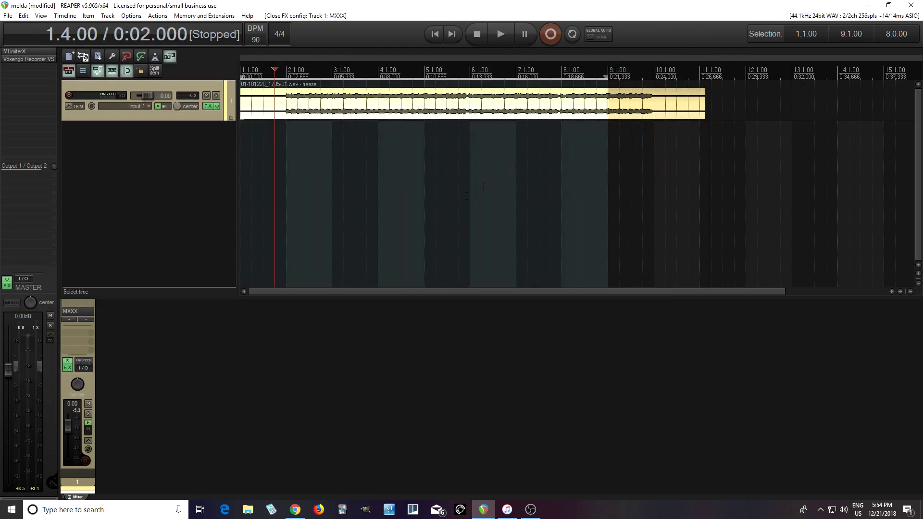